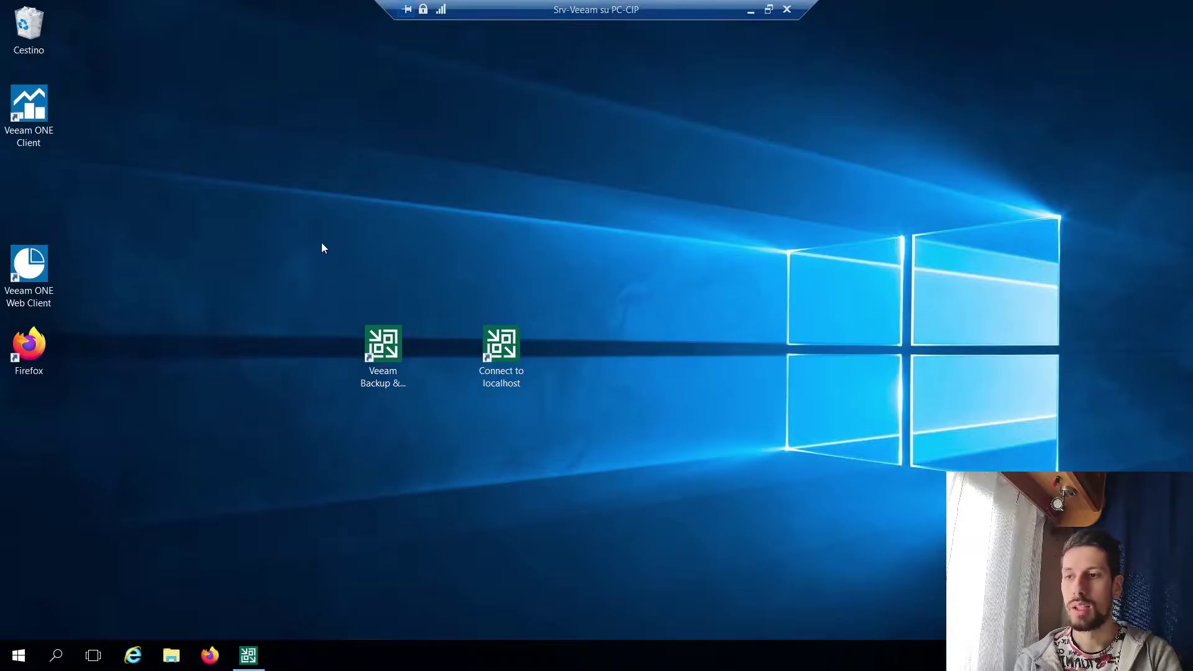
drag(293, 246, 634, 473)
click(635, 471)
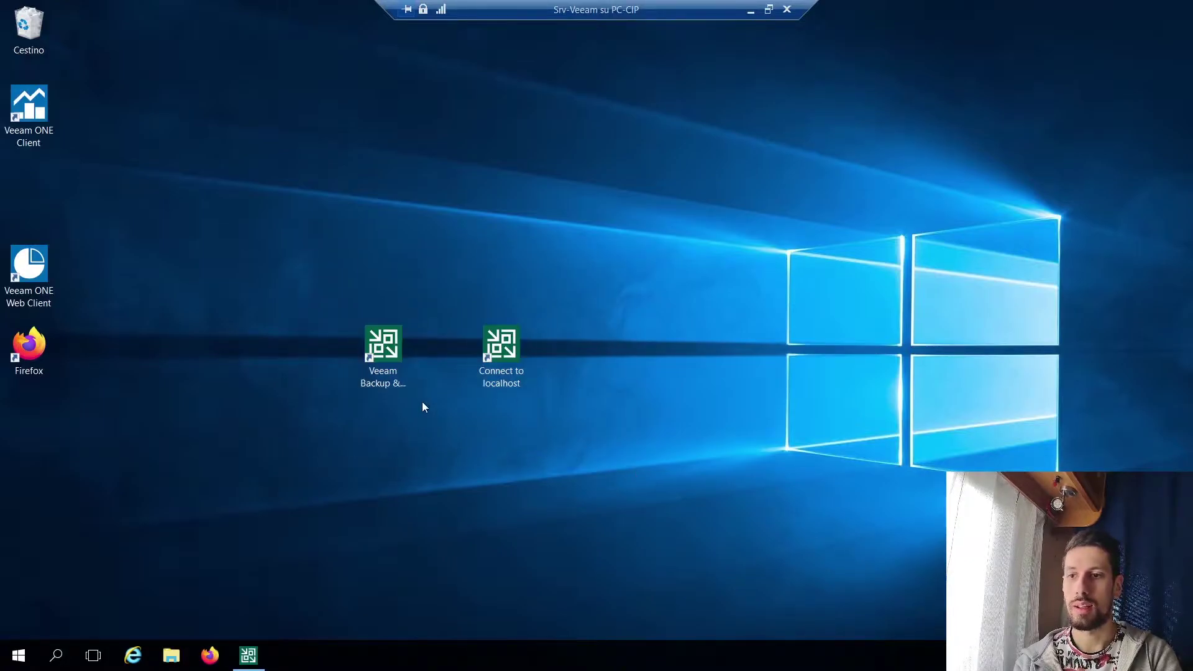
drag(392, 366, 447, 362)
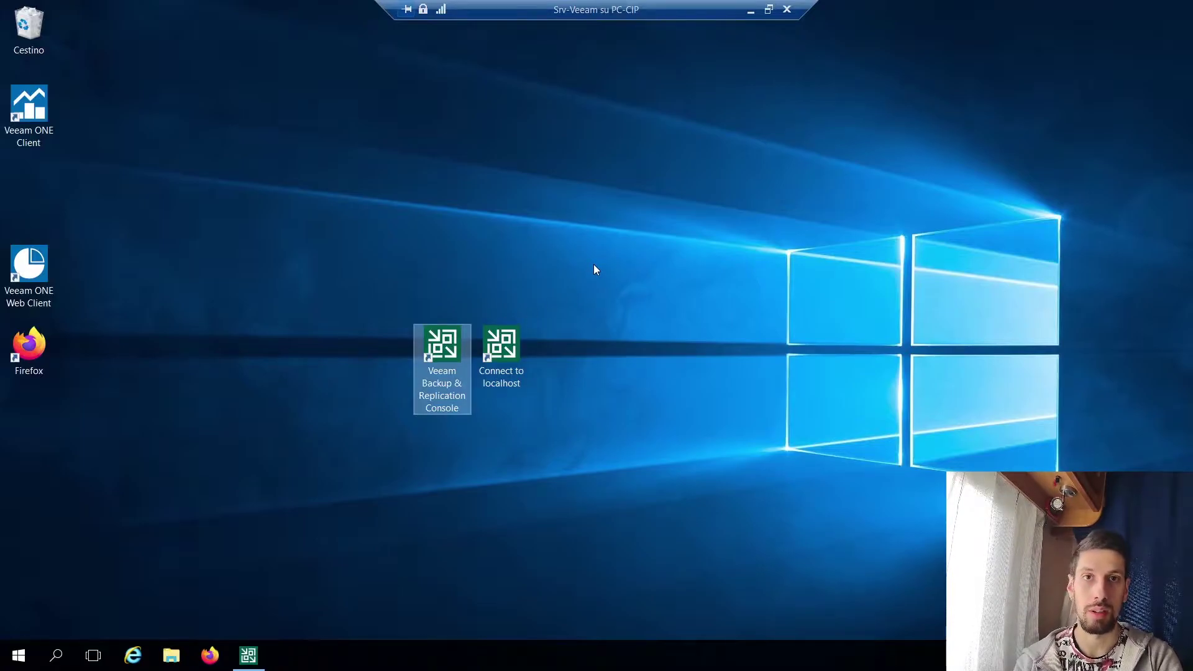
Switch to the Veeam backup console and review the inventory, the backup infrastructure and the Default Backup Repository.
click(257, 649)
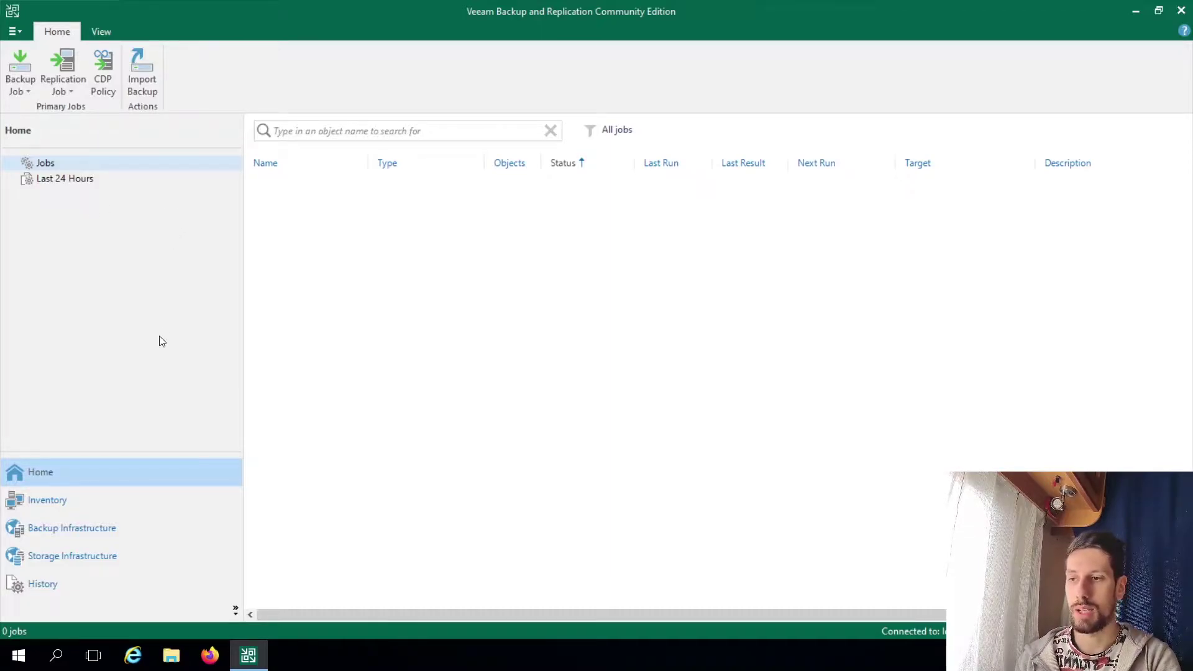
click(90, 513)
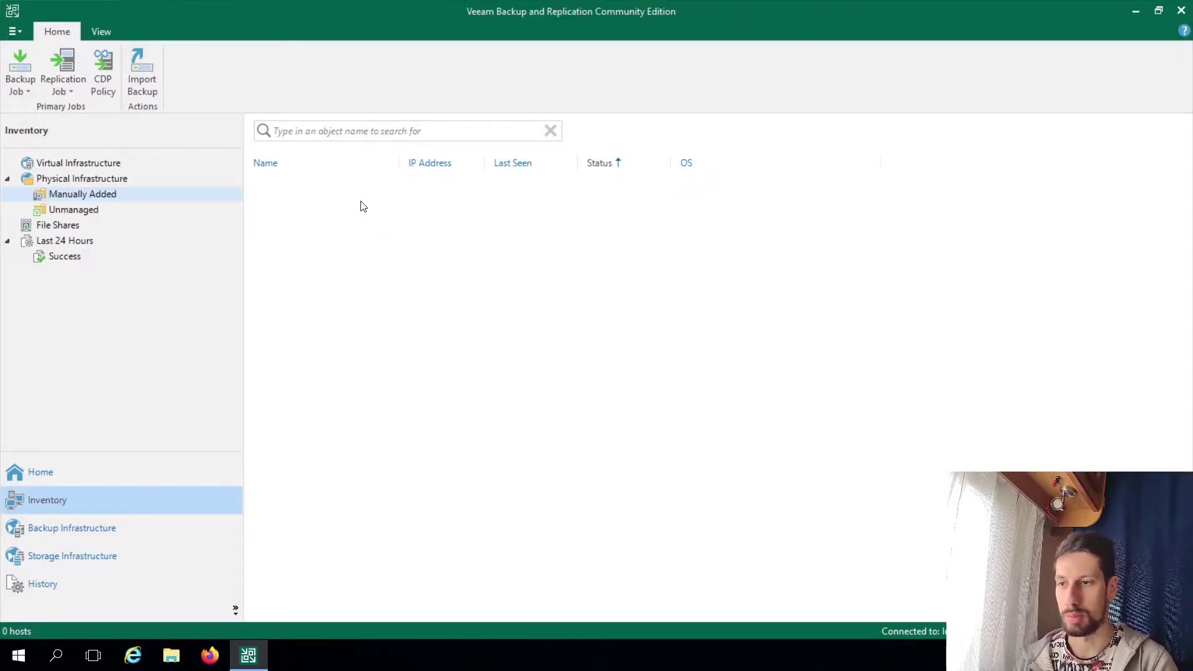
click(99, 528)
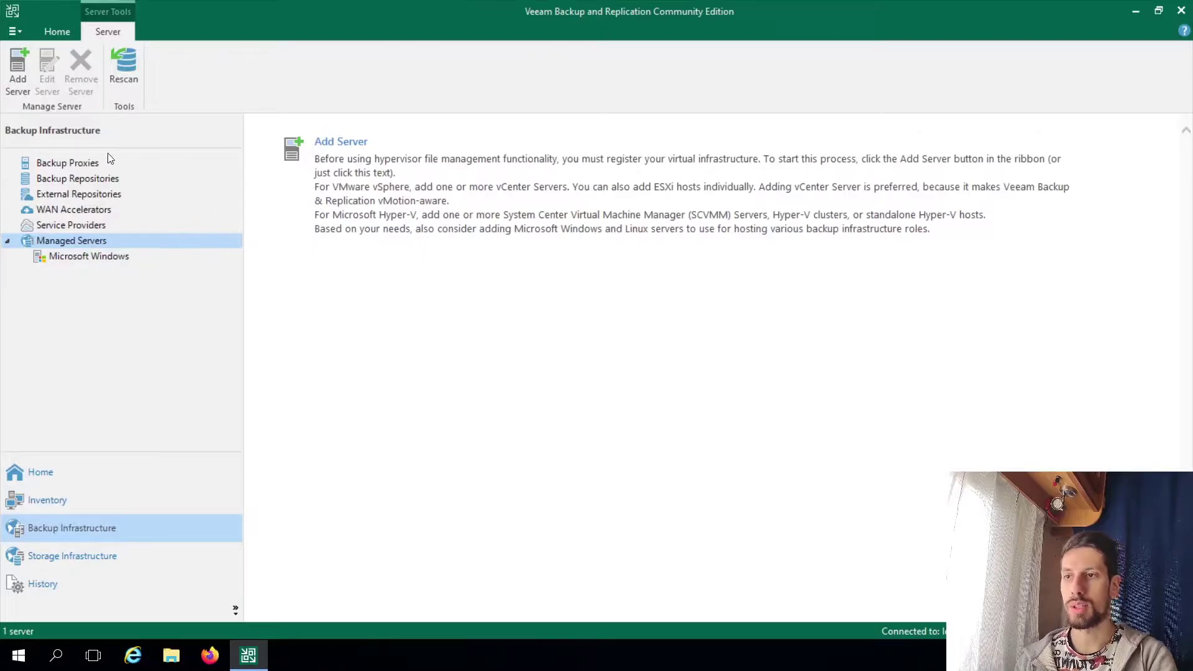
click(100, 178)
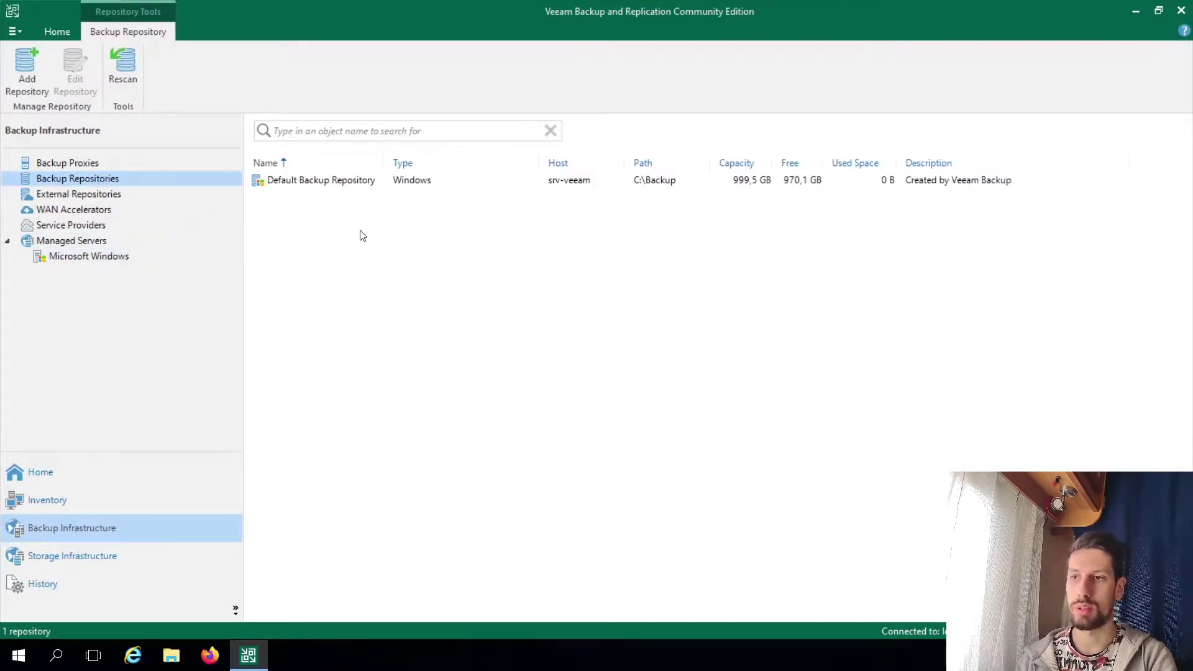
click(347, 181)
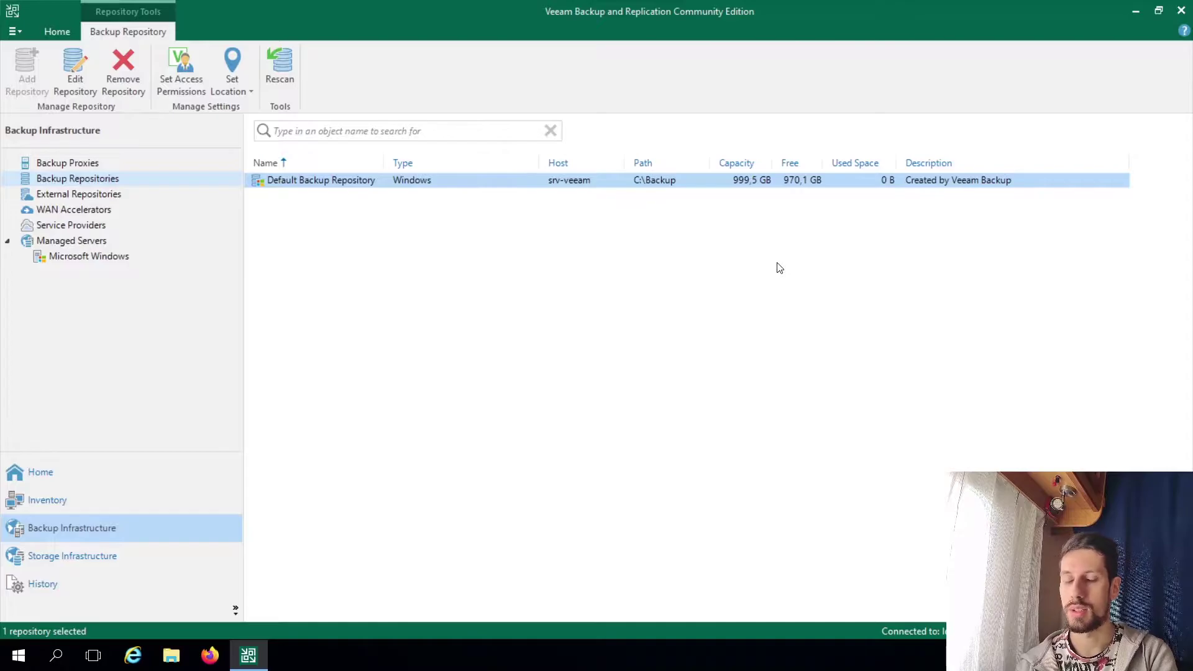
Examine the share types offered for a new network attached storage repository, and close the wizard without adding one.
right_click(621, 219)
click(641, 225)
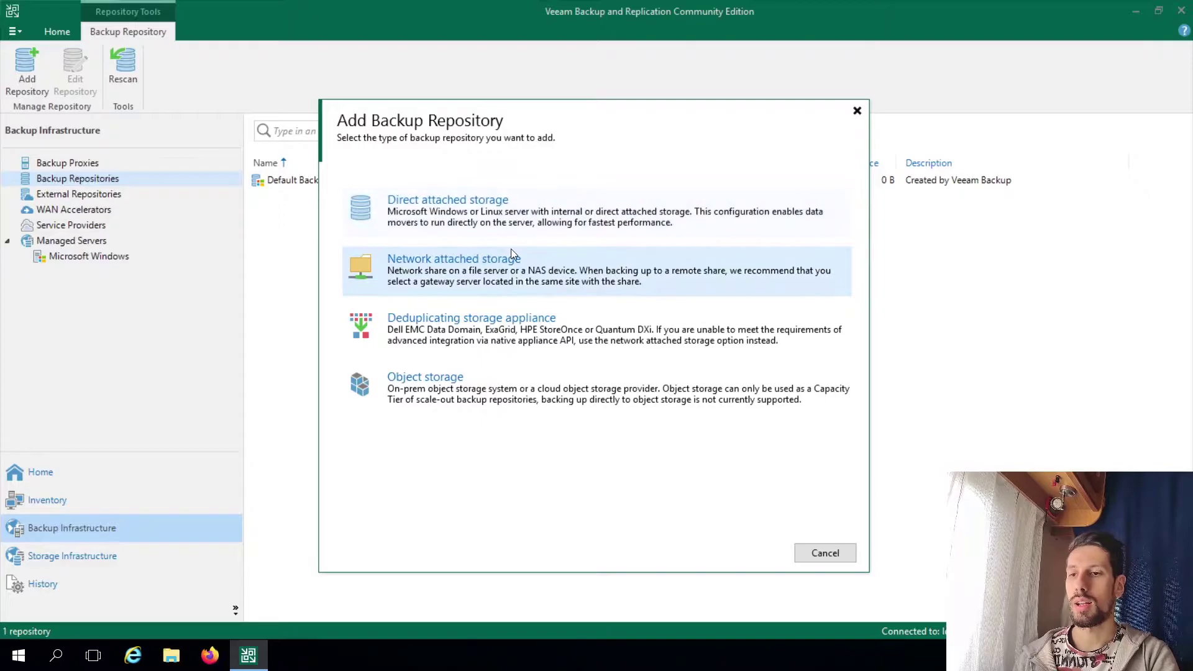
click(557, 266)
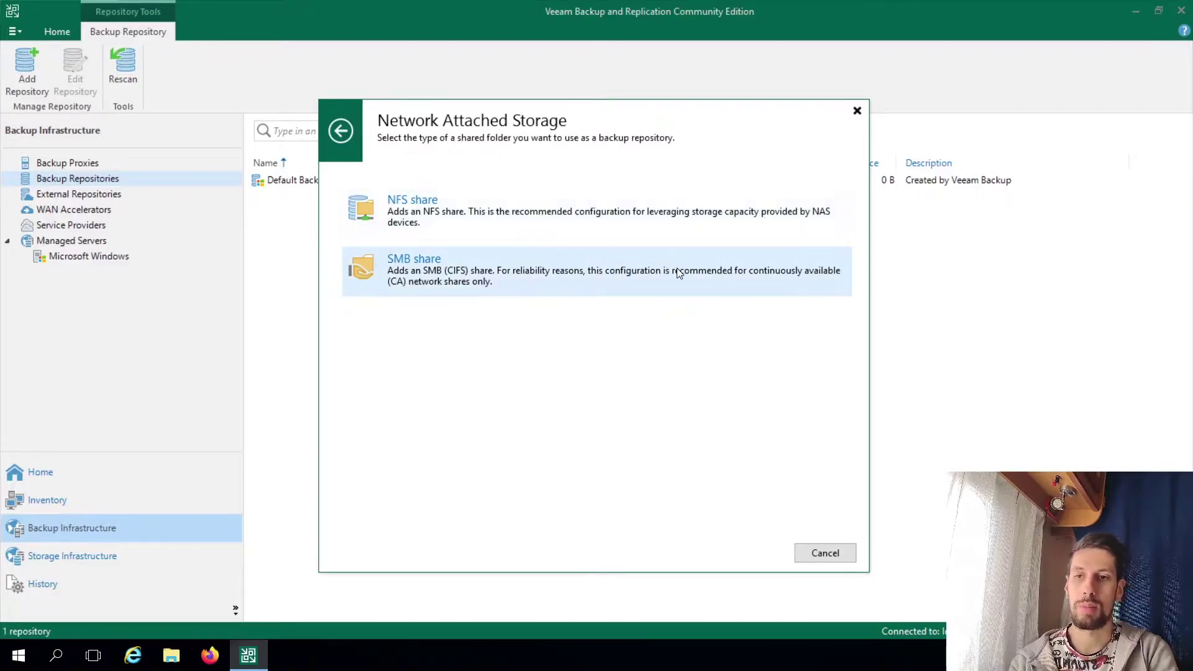
drag(530, 115, 533, 127)
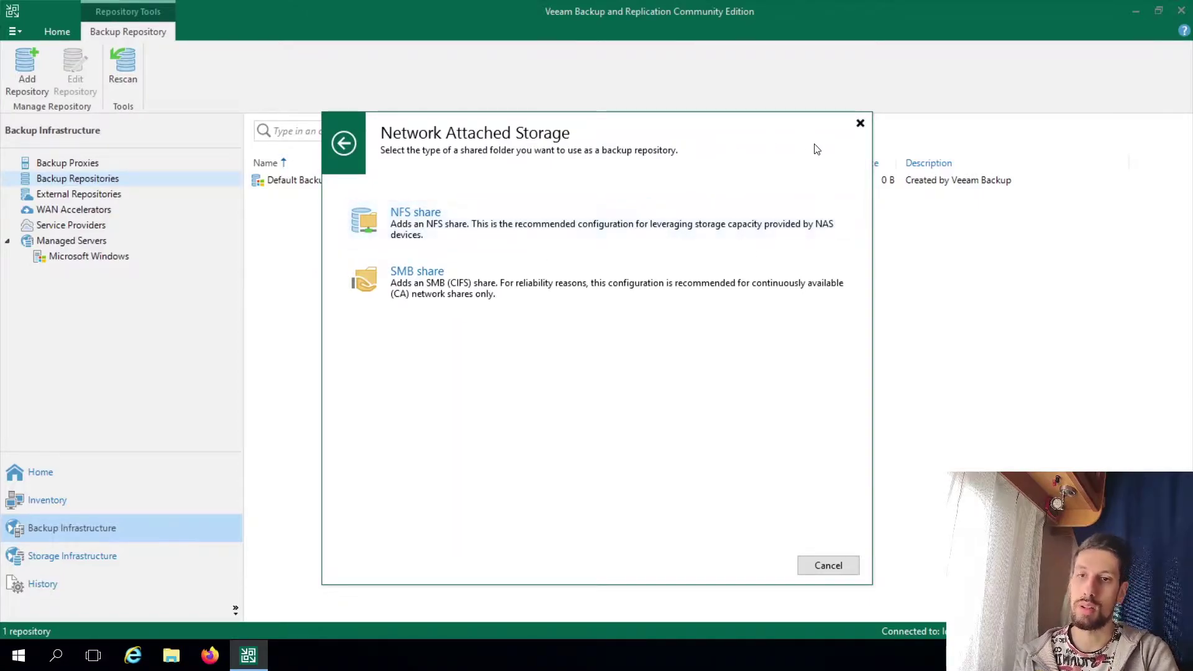
click(860, 123)
Start a new backup job for a Windows computer from the jobs overview.
click(15, 472)
right_click(433, 314)
click(433, 311)
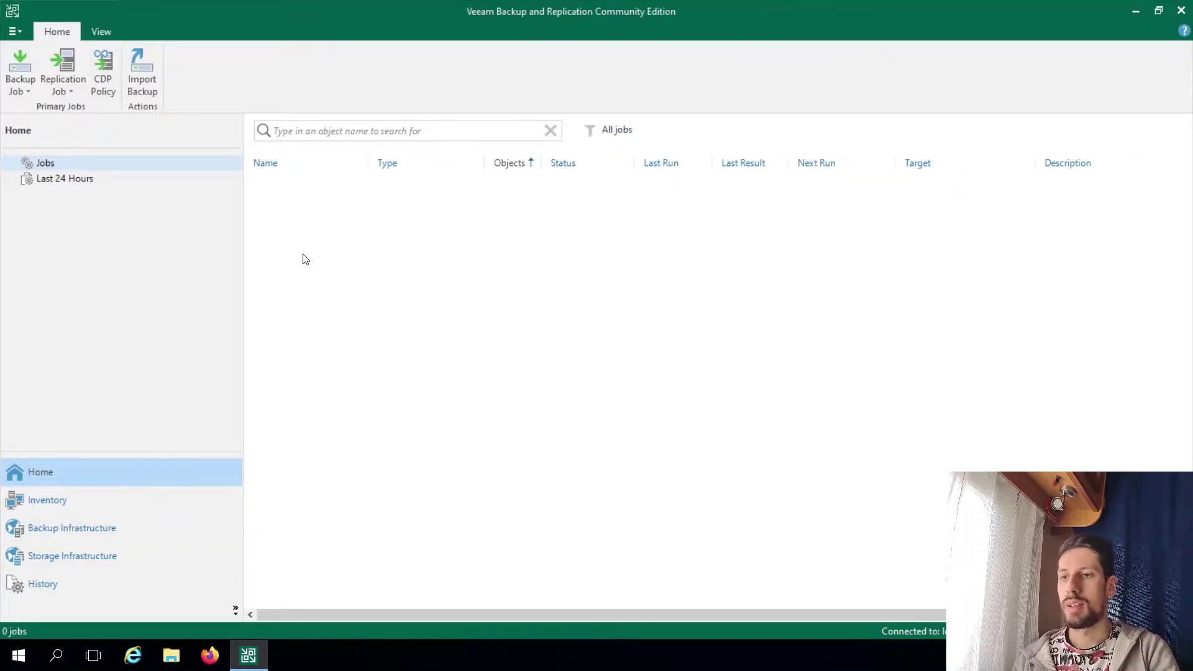
right_click(352, 231)
mouse_move(408, 243)
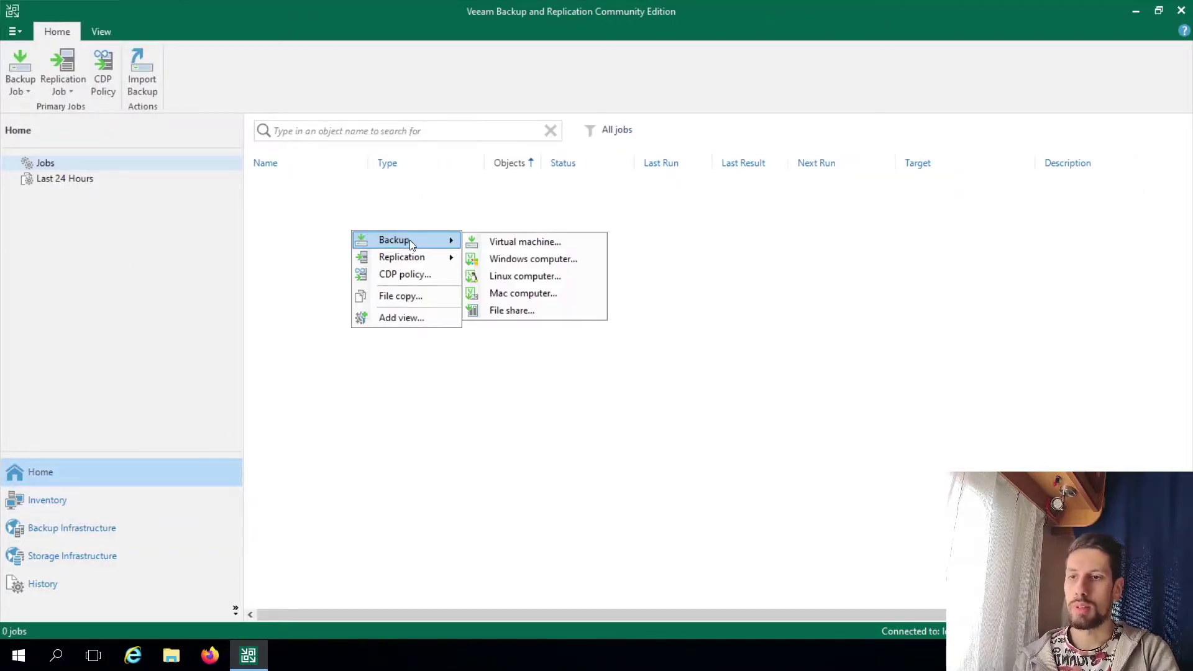
click(551, 261)
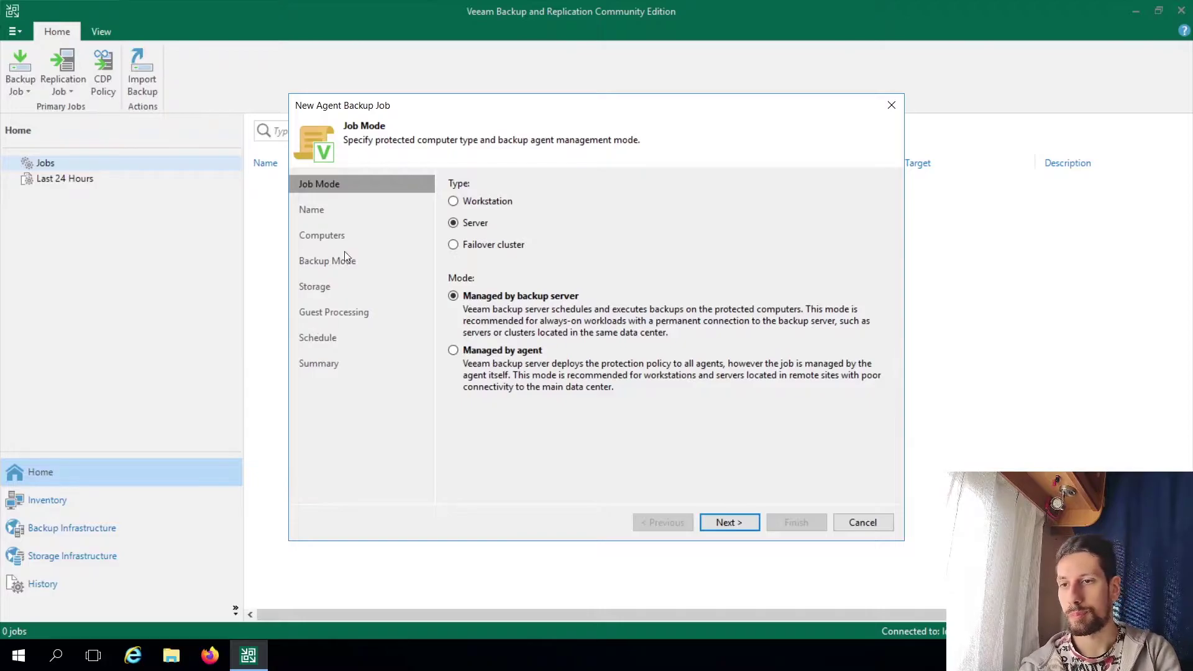
drag(356, 109, 365, 113)
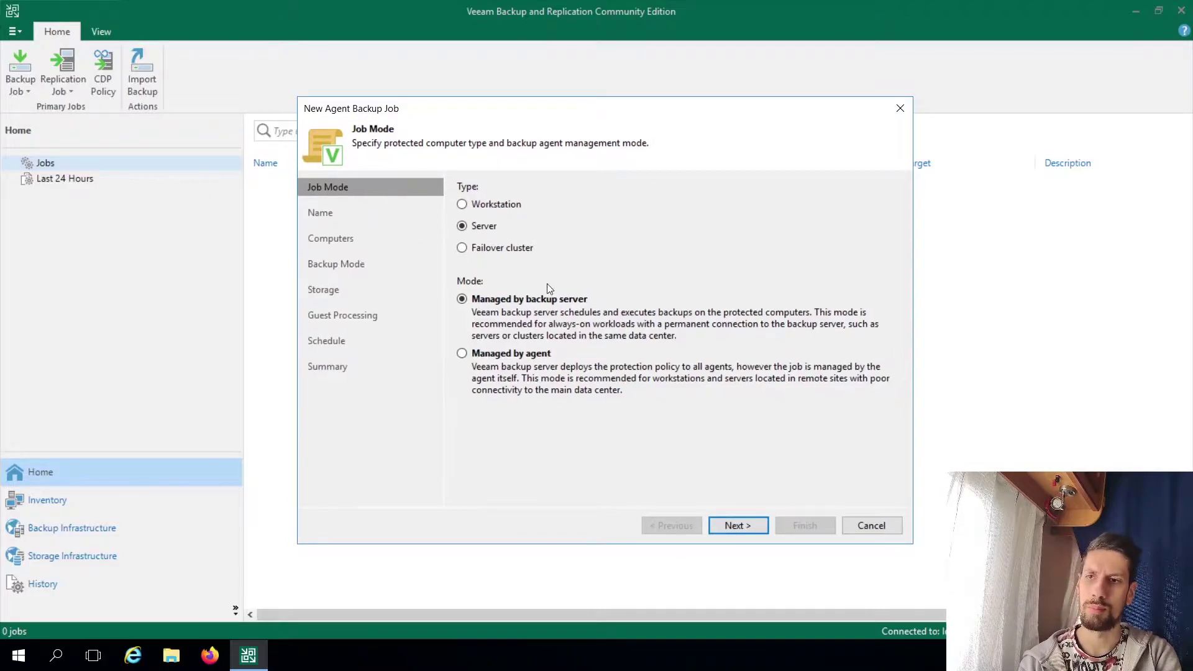
Compare the Workstation and Server types, set the job to Server managed by backup server, and keep the default job name.
click(485, 205)
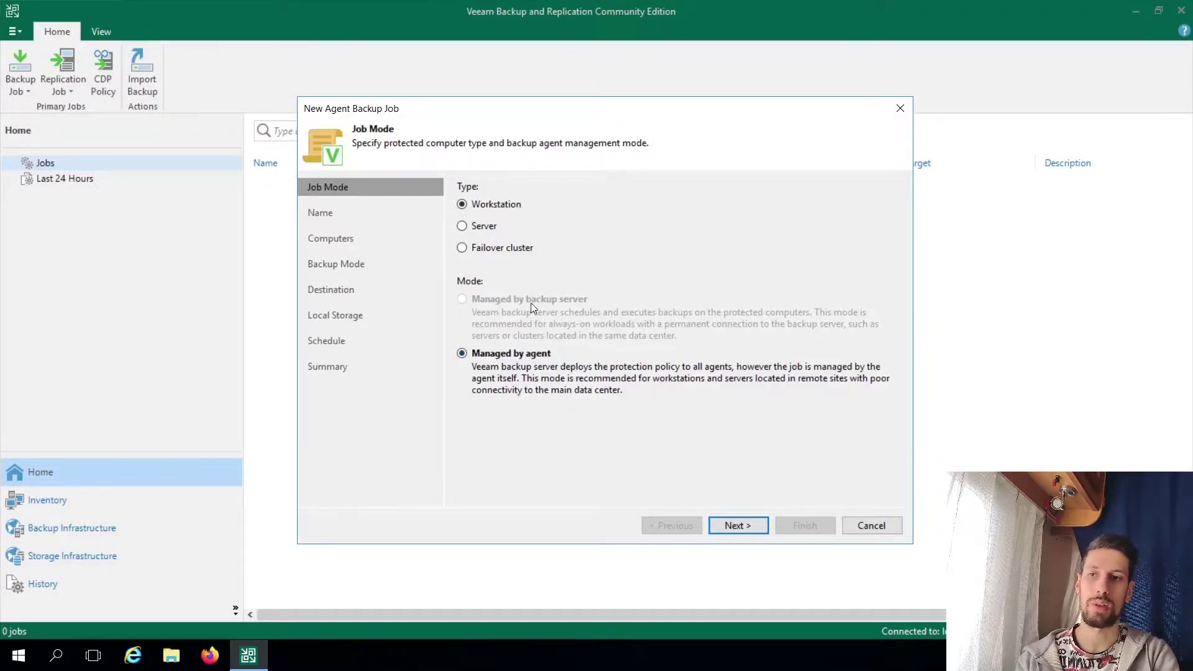
click(469, 227)
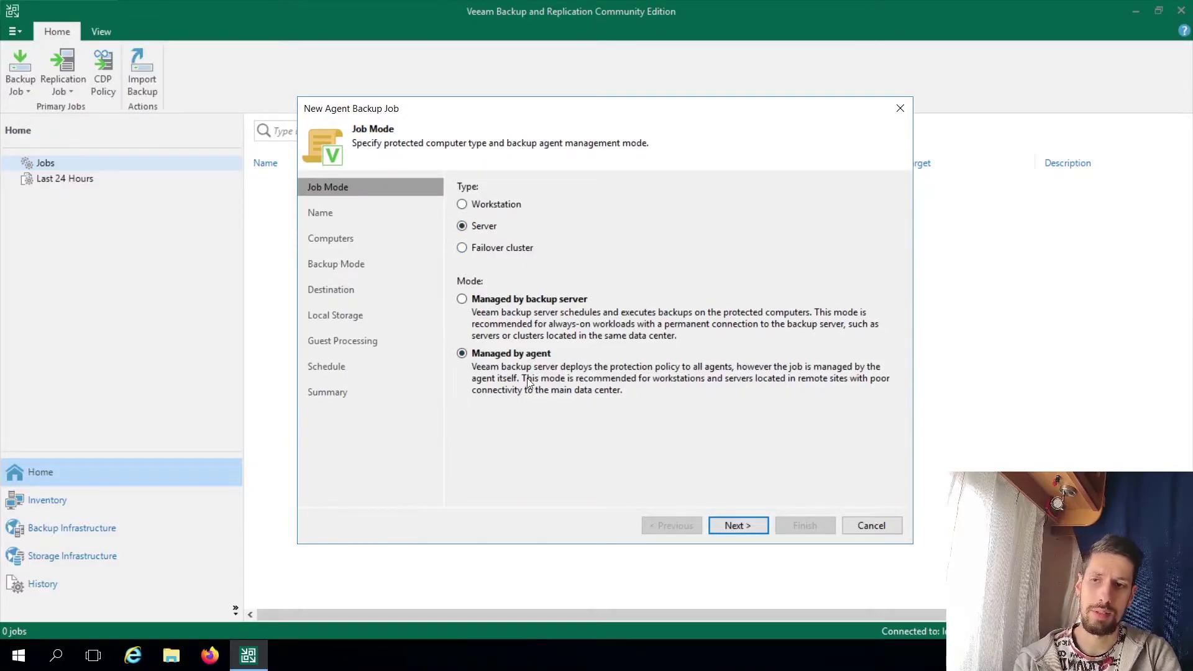
click(583, 300)
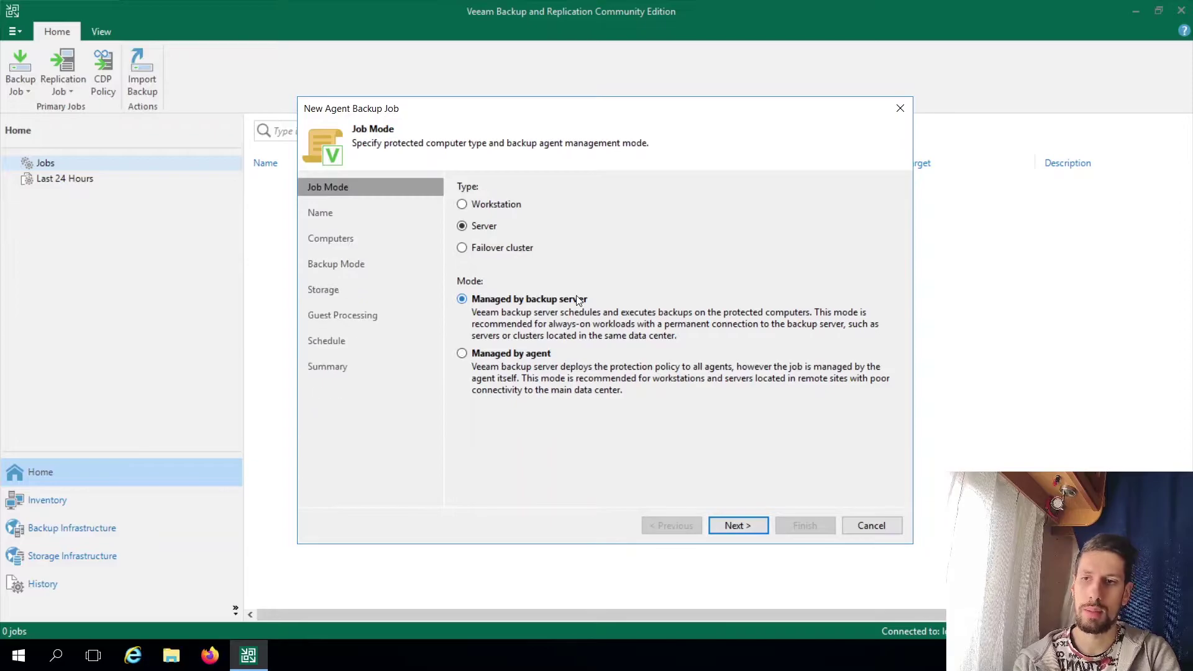
click(709, 526)
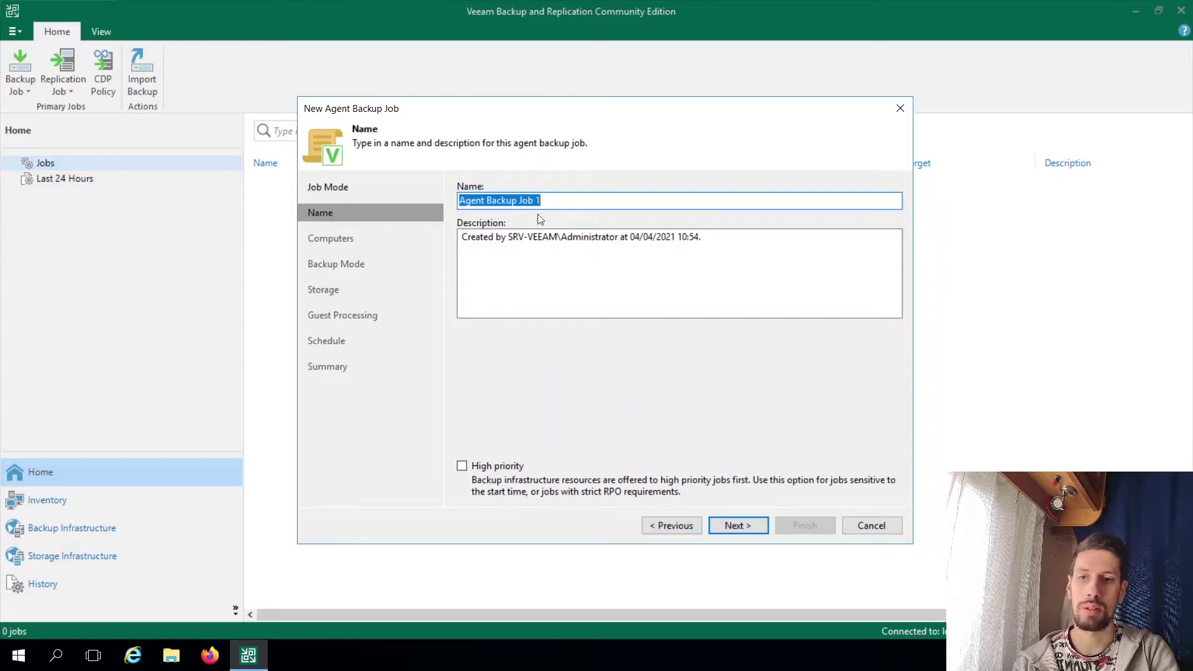
click(737, 525)
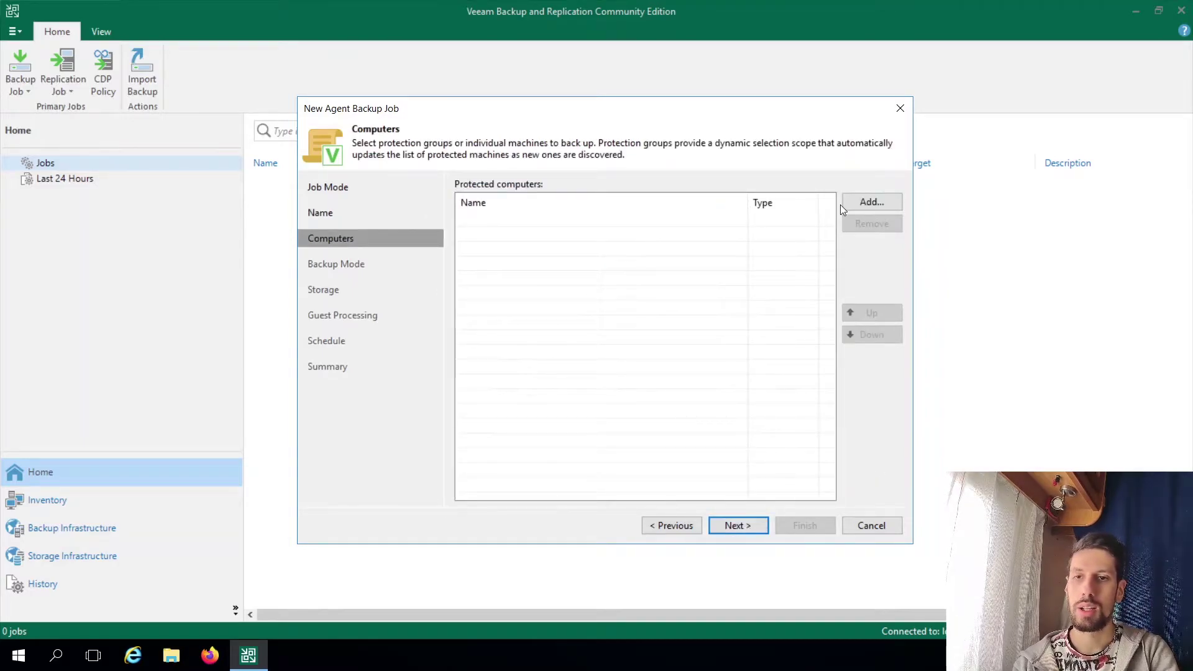
Examine the dialogs for adding an individual computer and its credentials to the job, and cancel both without adding anything.
click(869, 202)
click(858, 232)
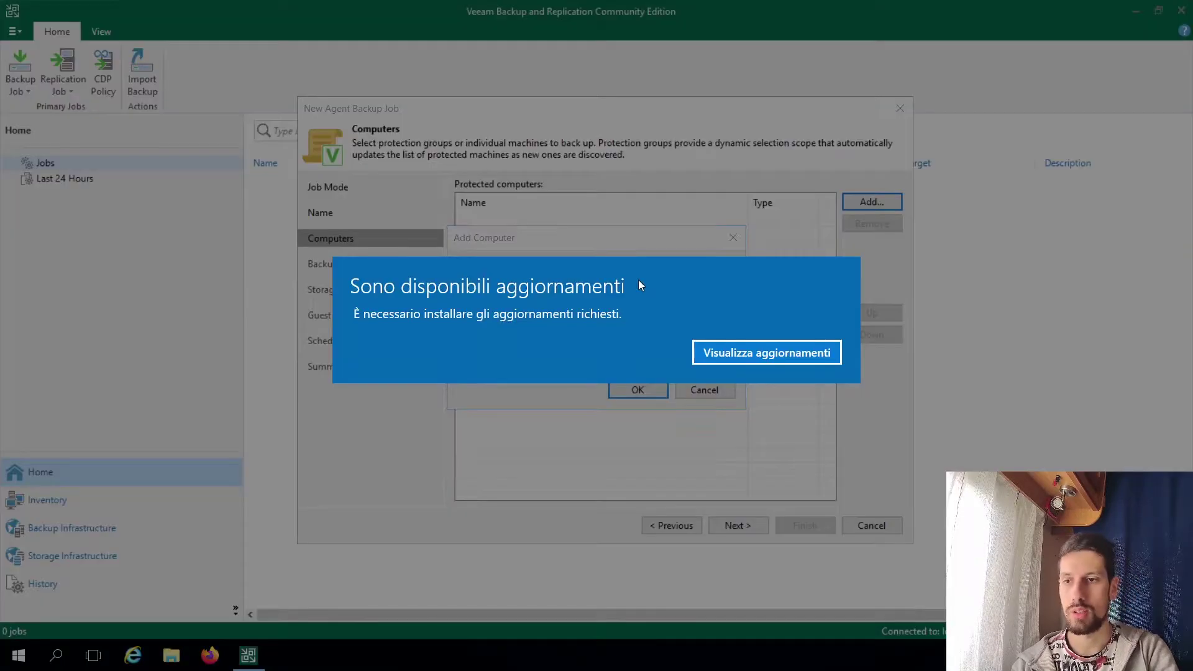
click(714, 346)
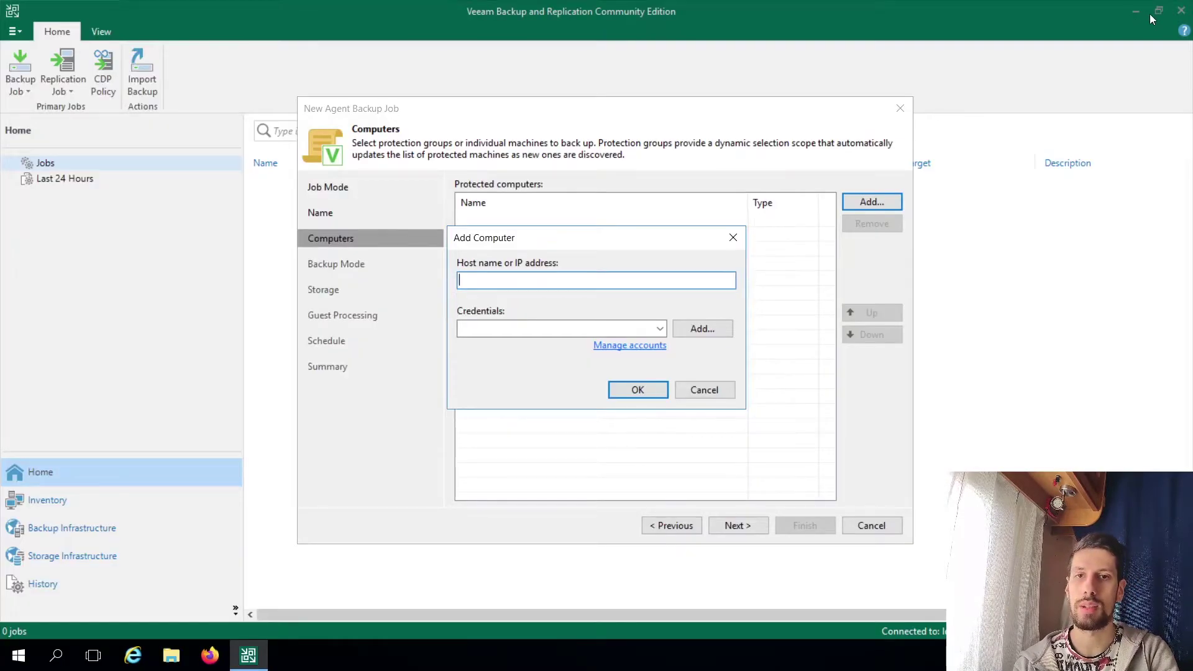
click(511, 31)
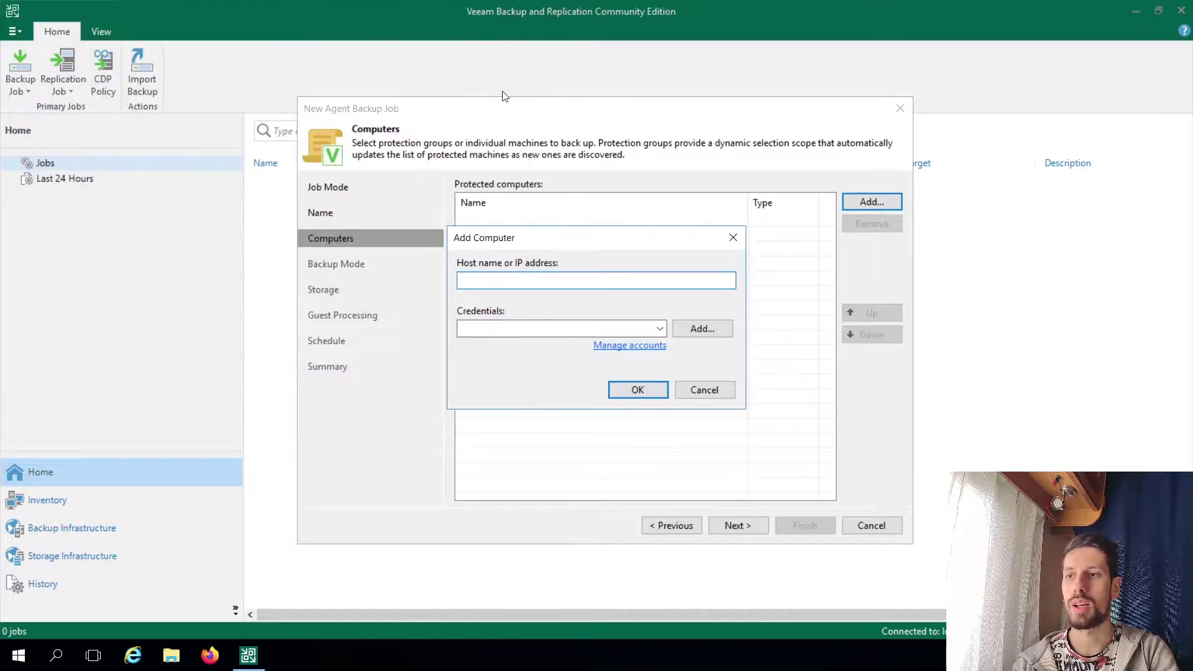
click(488, 334)
click(700, 327)
click(701, 328)
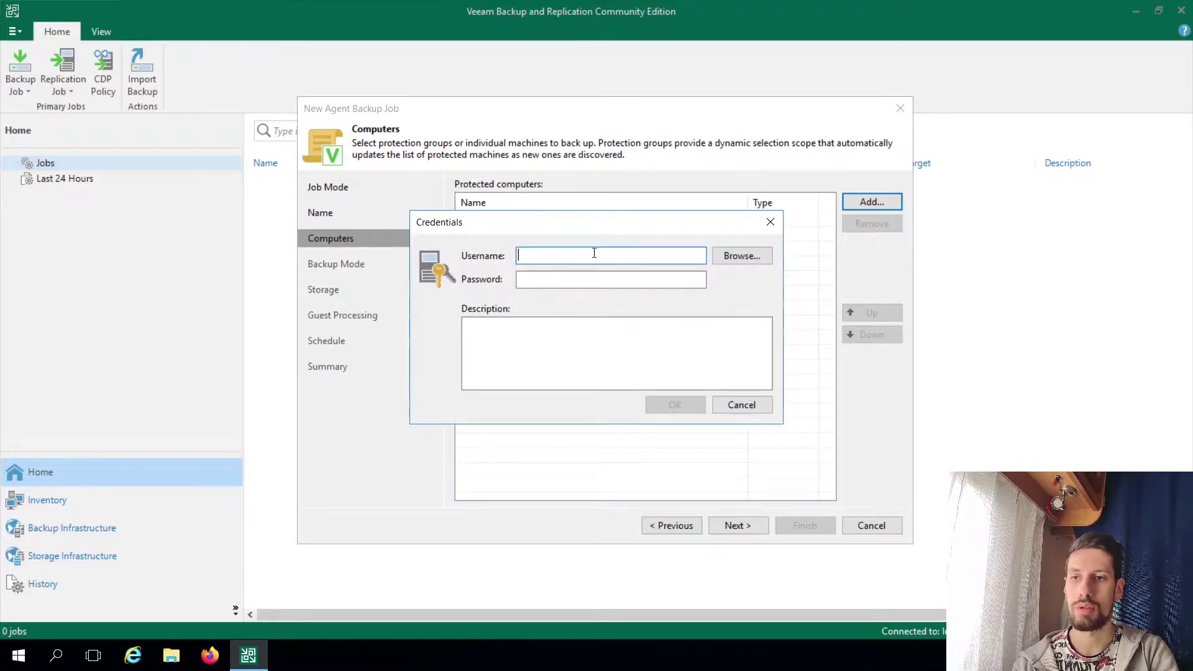
key(Tab)
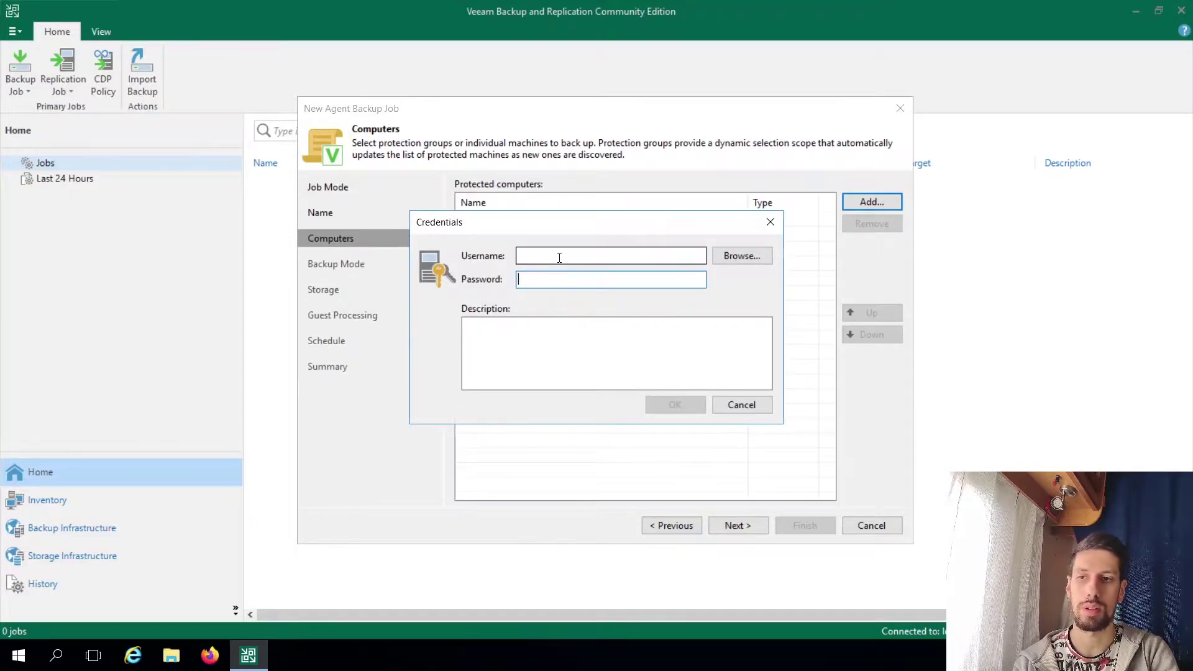
click(770, 221)
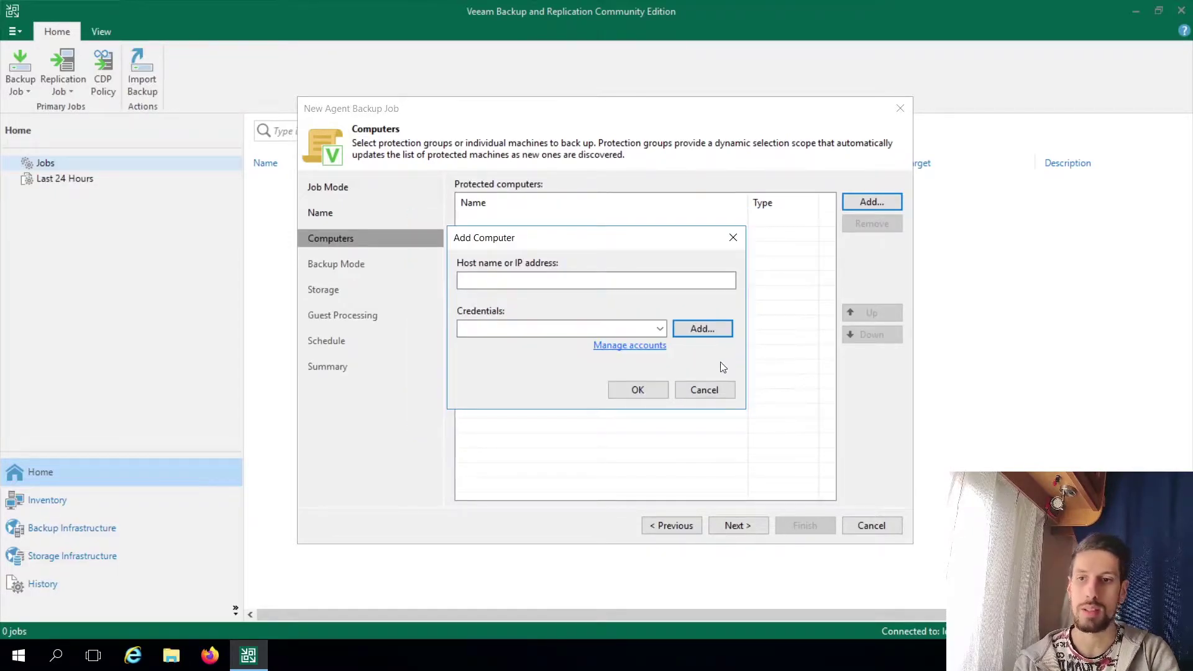
click(708, 388)
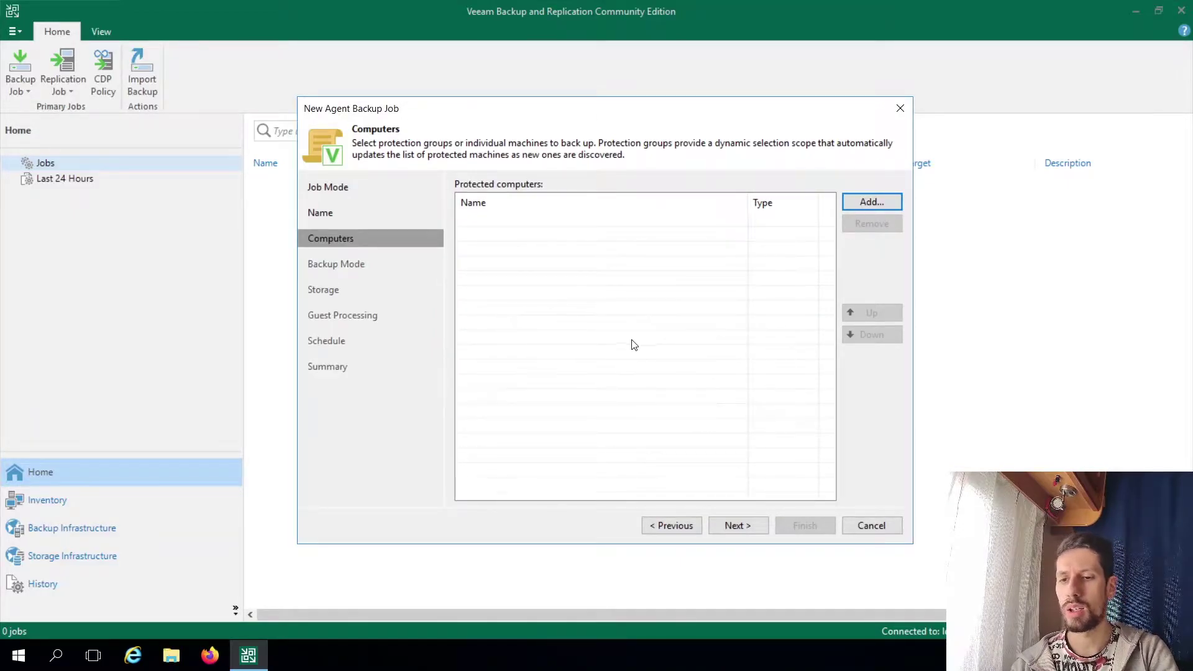
click(683, 273)
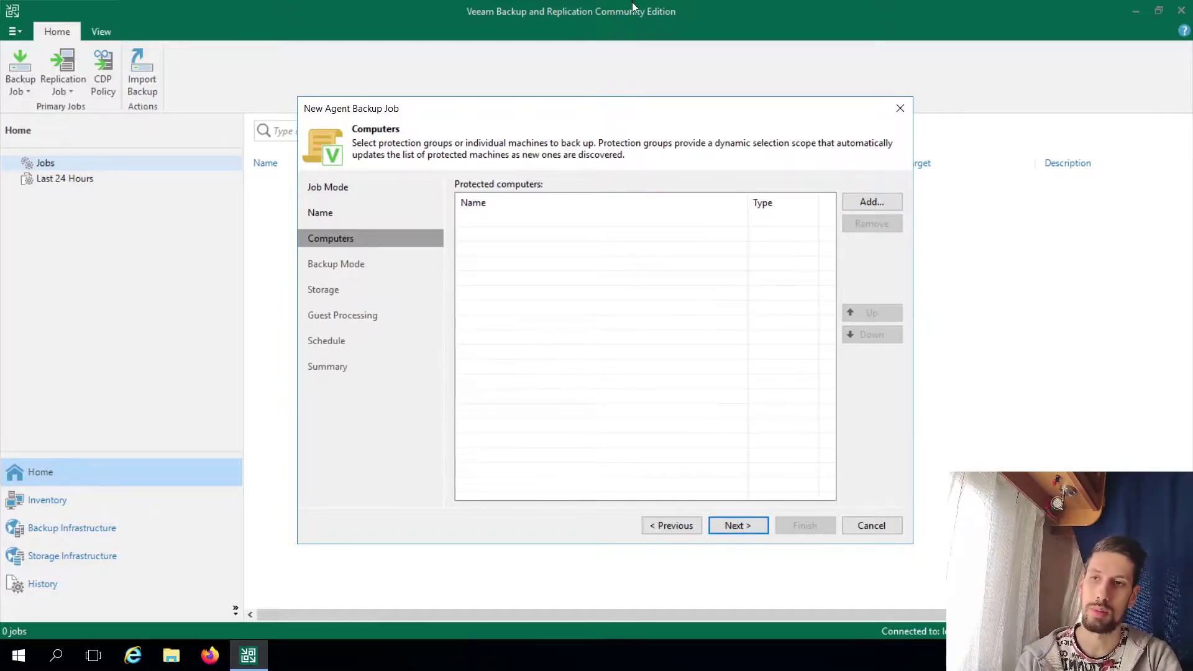
mouse_move(630, 4)
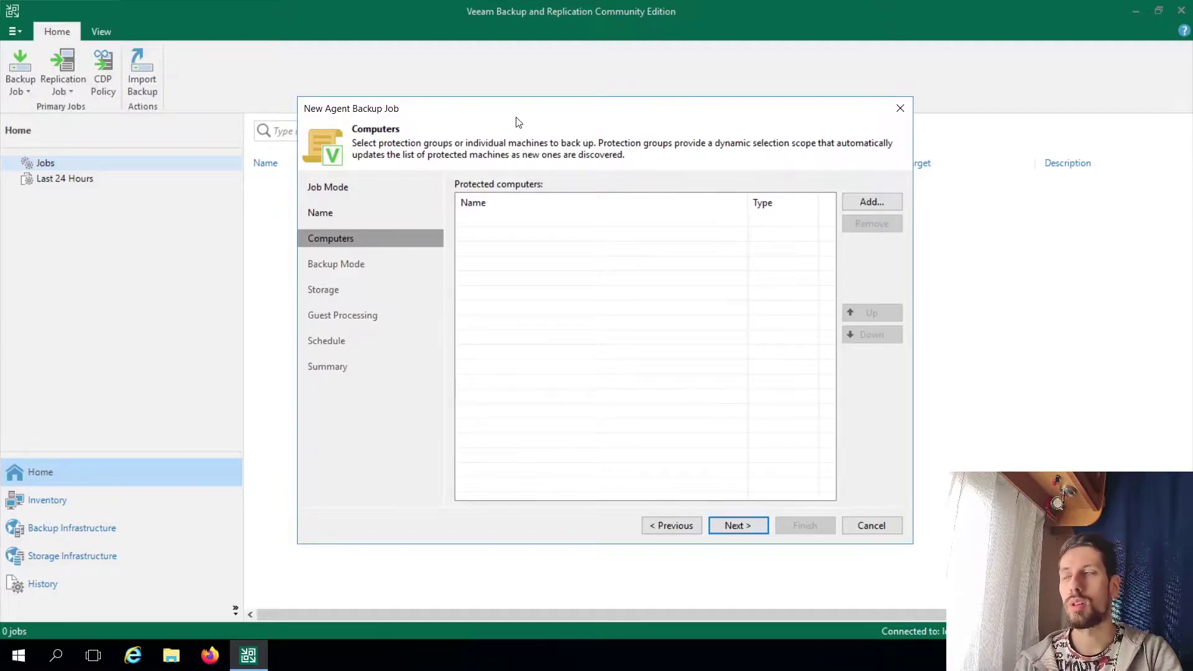
drag(515, 116, 475, 118)
drag(653, 107, 668, 100)
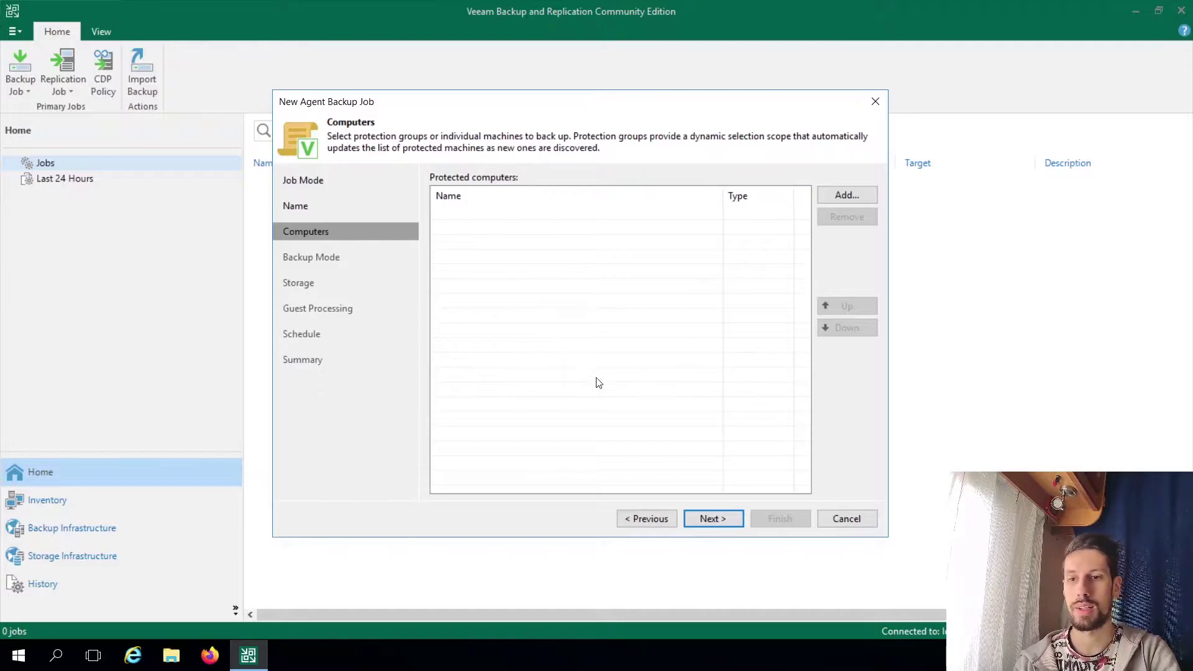
click(708, 515)
click(658, 386)
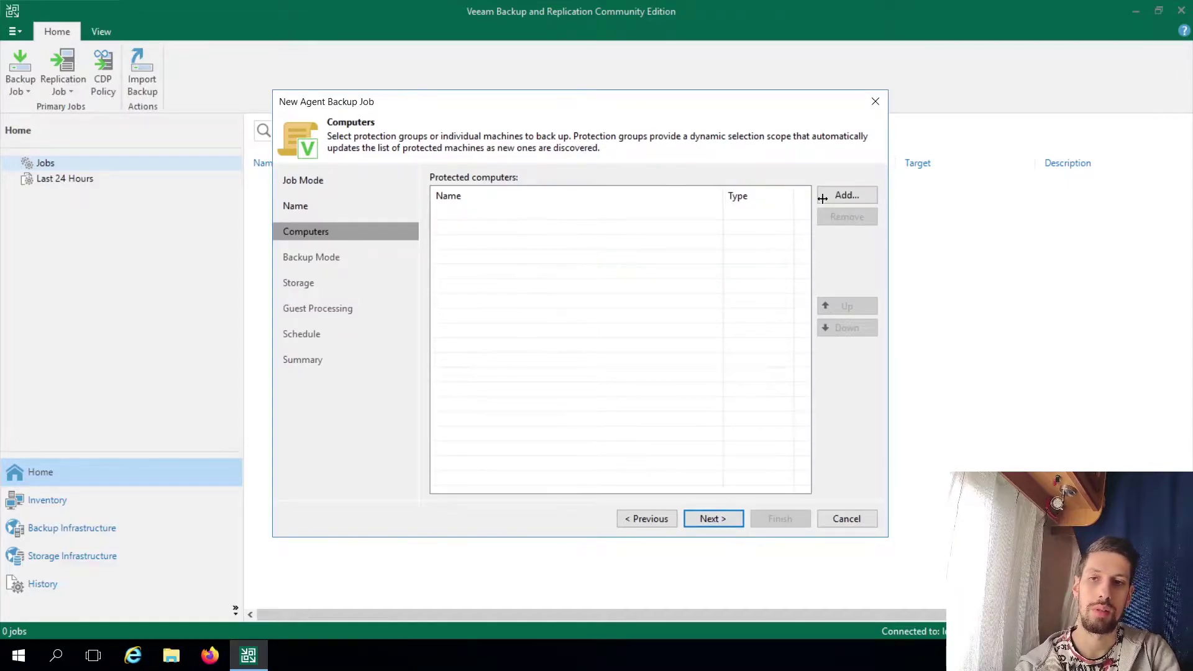
click(871, 197)
click(614, 277)
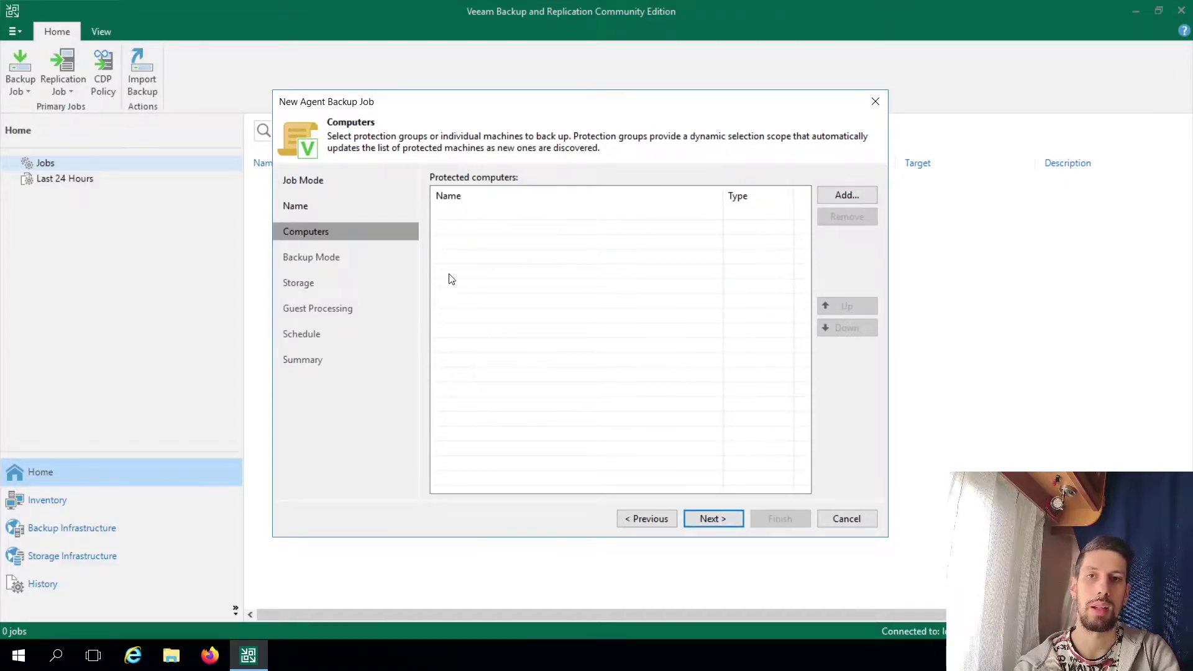
Return to the job mode, change the type to Workstation managed by agent, and proceed to the computer selection with the default job name.
click(296, 206)
click(304, 181)
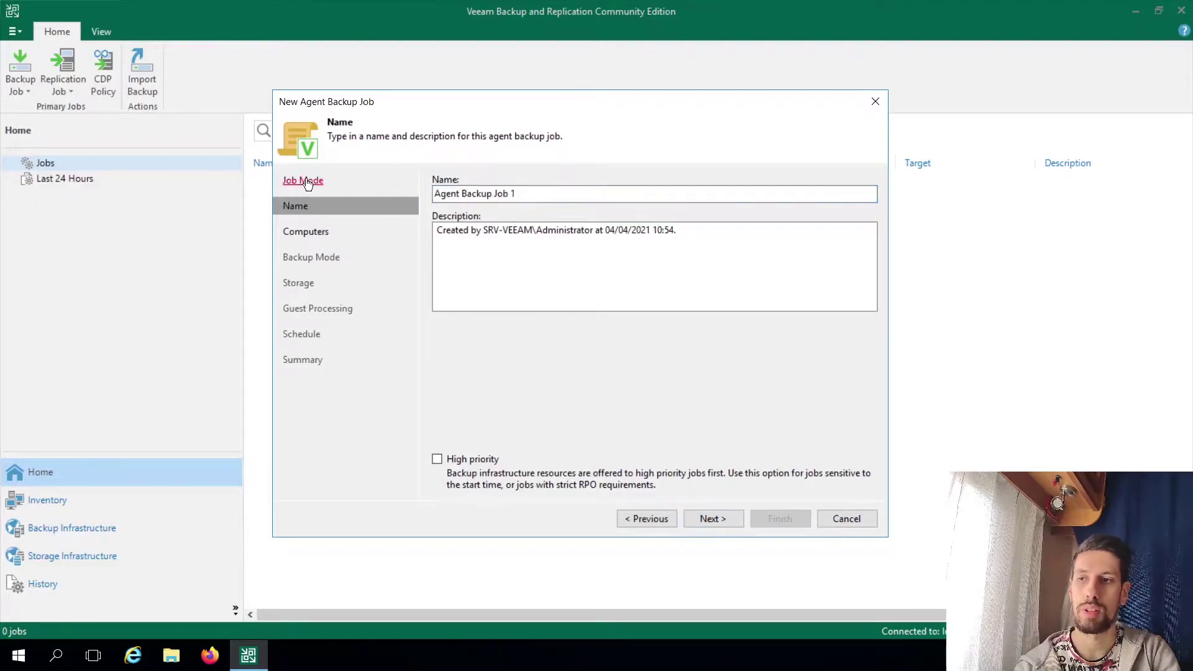
click(479, 200)
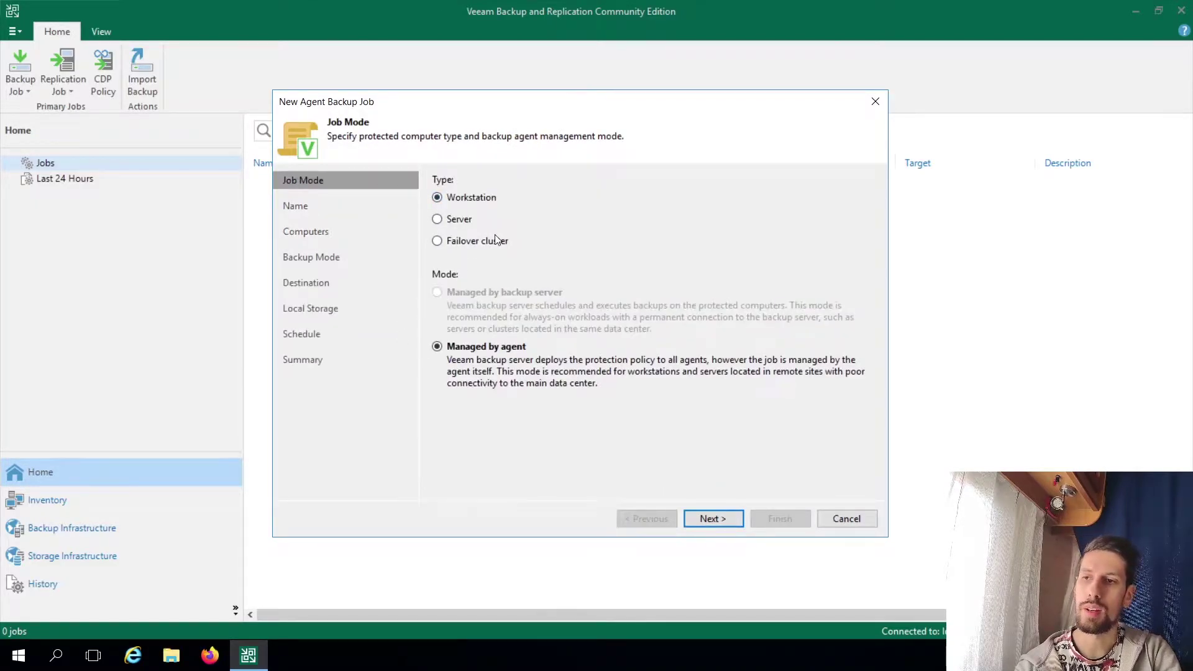
click(721, 523)
click(713, 519)
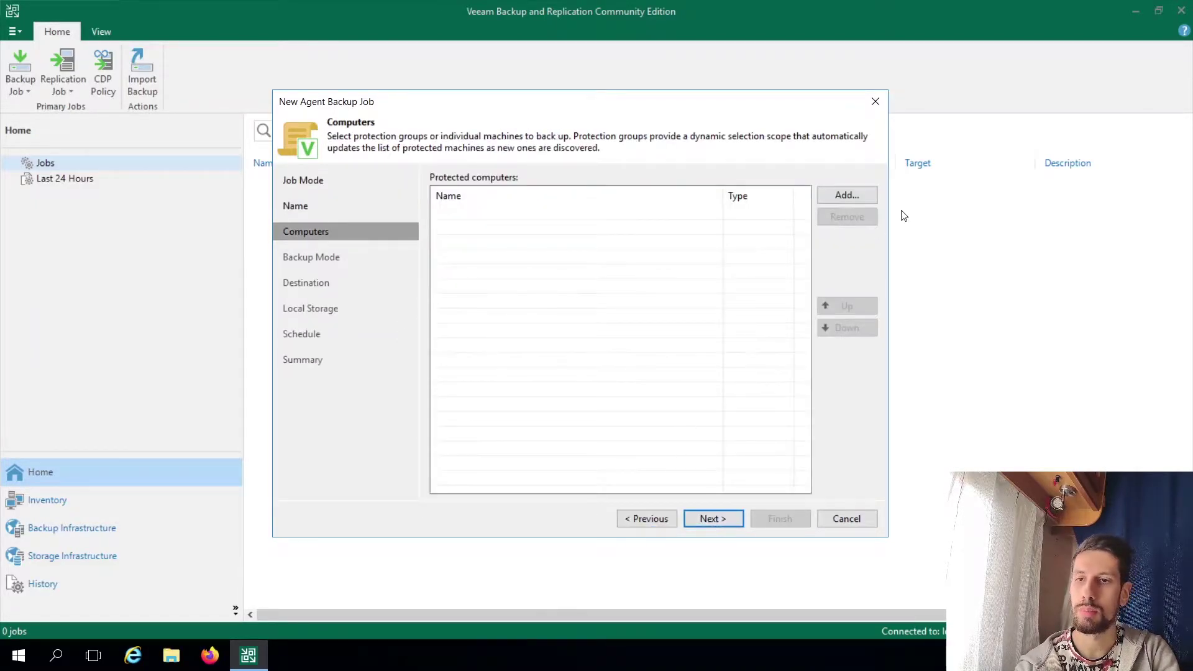
Examine the options for adding protection groups and individual computers to the job, and leave the protected computers list empty.
click(834, 194)
click(833, 213)
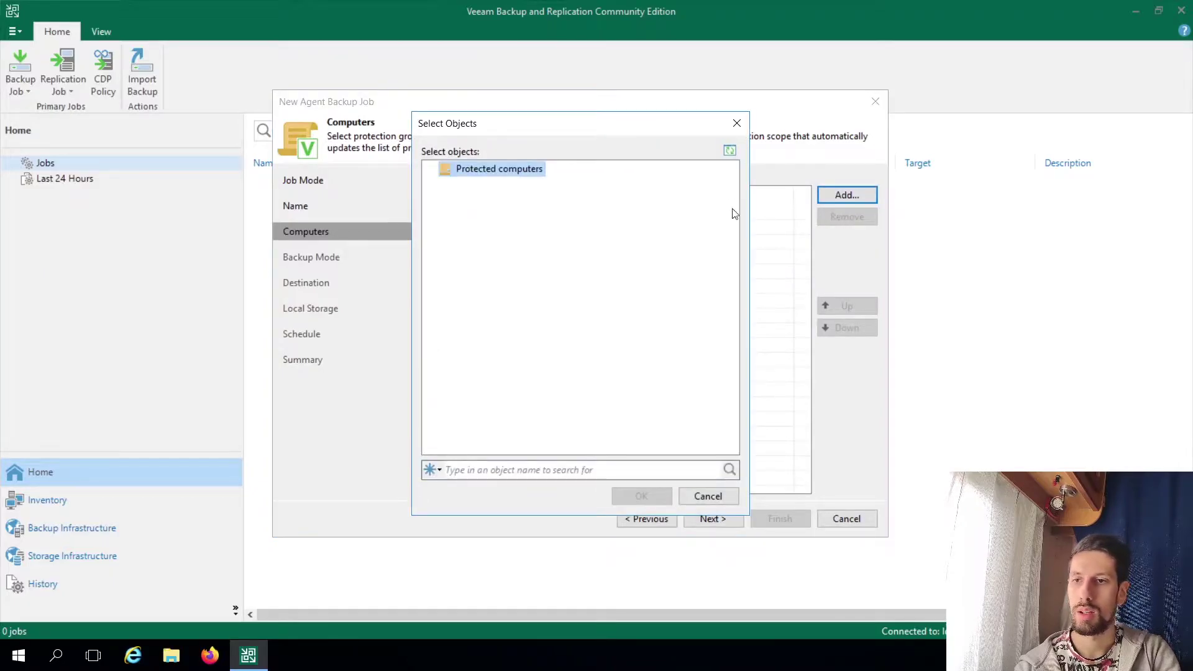
click(731, 125)
click(846, 195)
click(856, 238)
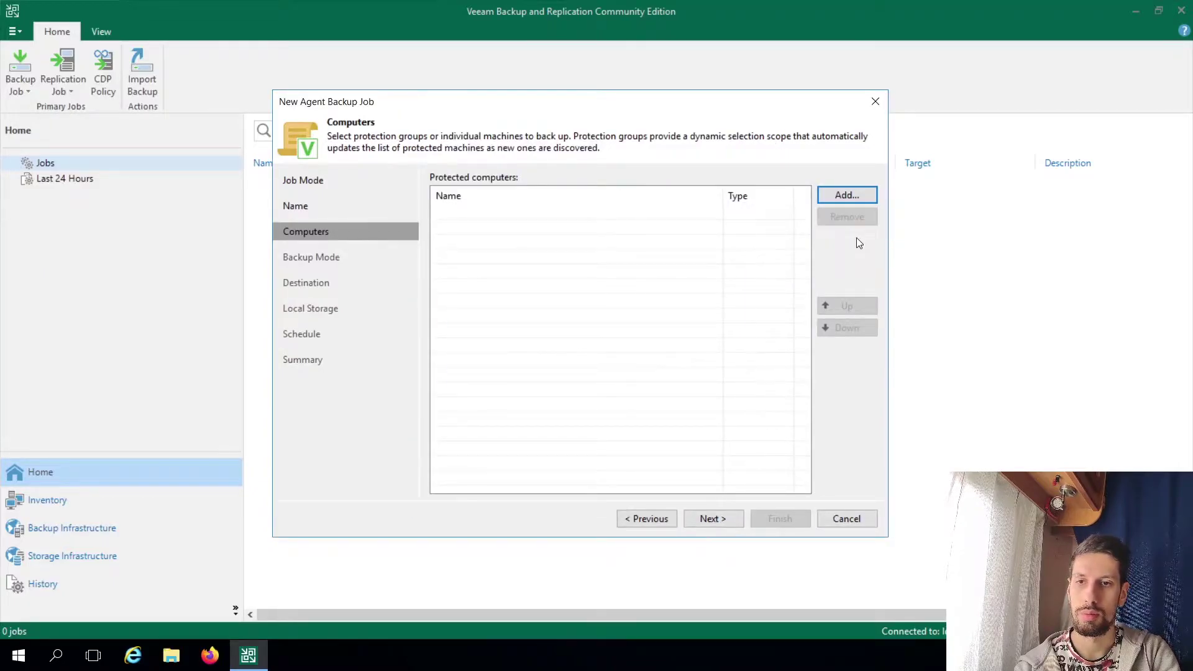
text(lo)
Proceed without any protected computers and keep Entire computer as the backup mode, without external USB drives.
click(713, 518)
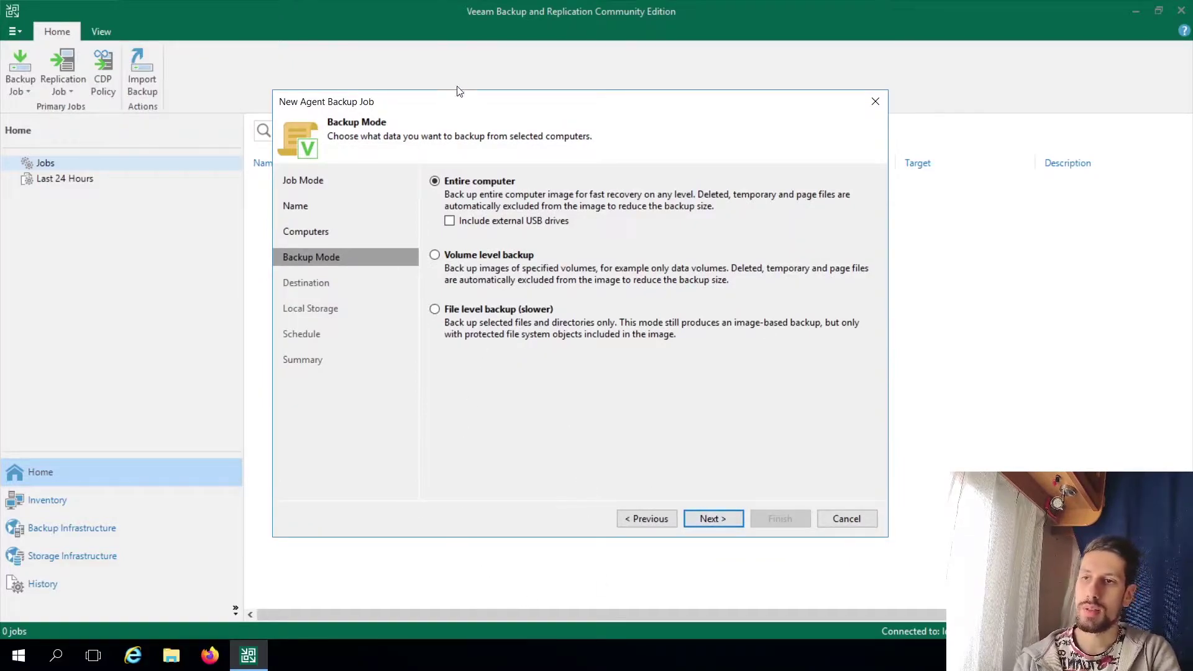
drag(467, 102, 501, 108)
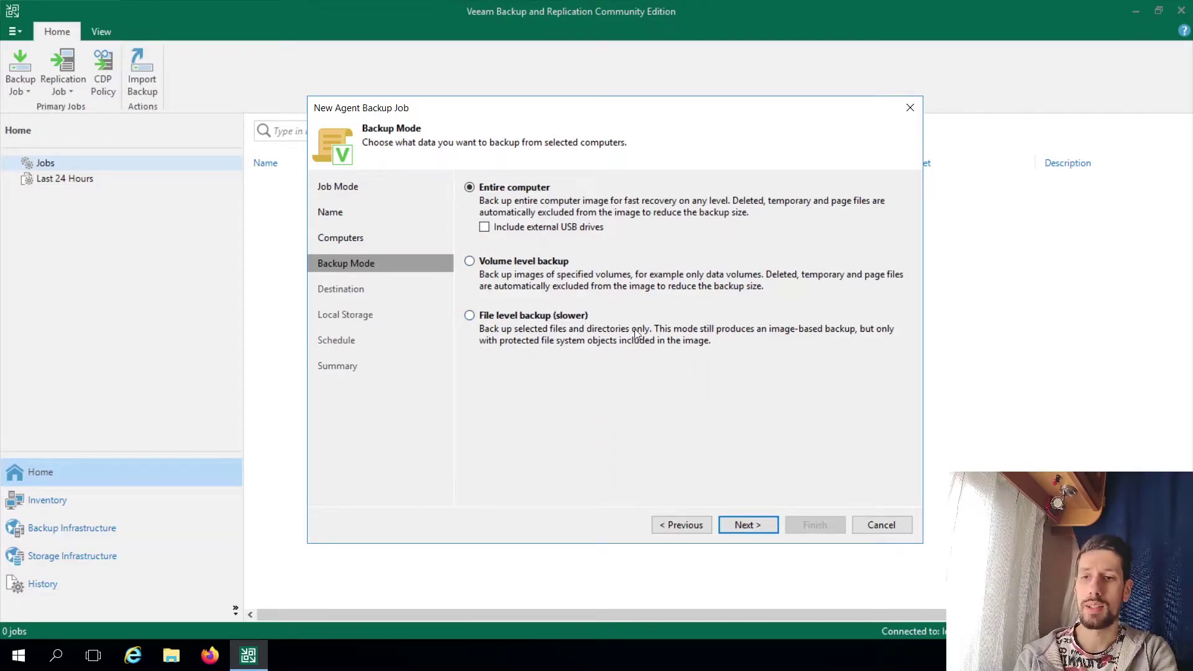
click(753, 526)
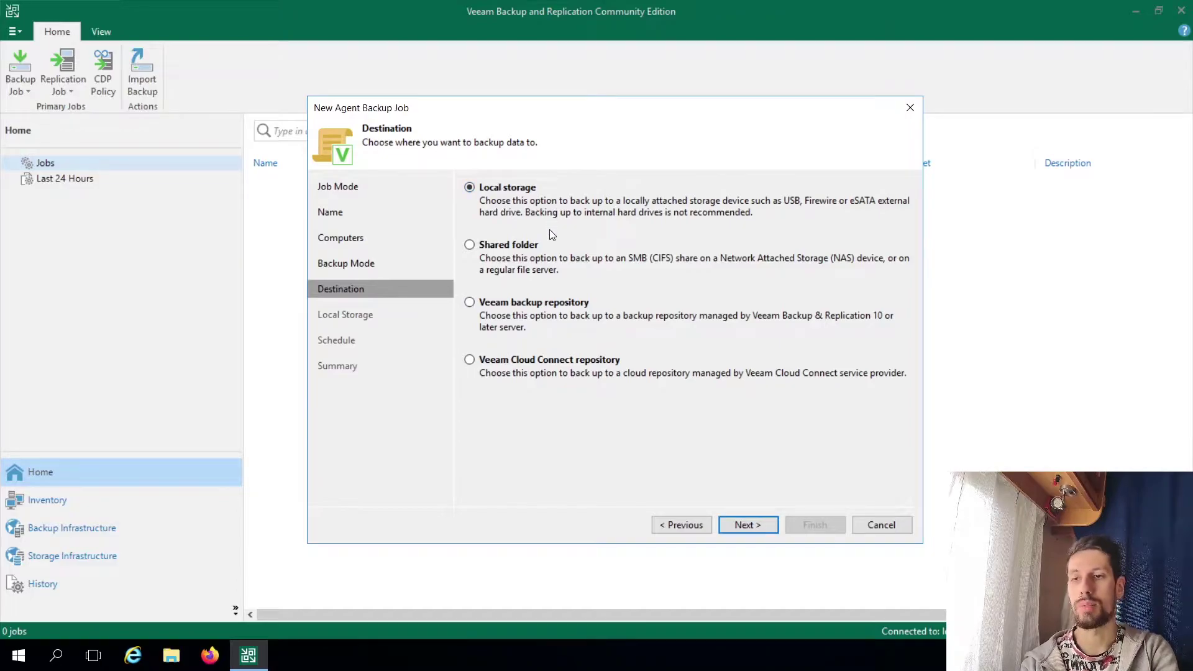
Set the backup destination to Veeam backup repository and keep srv-veeam as the backup server's DNS name.
click(511, 248)
click(552, 303)
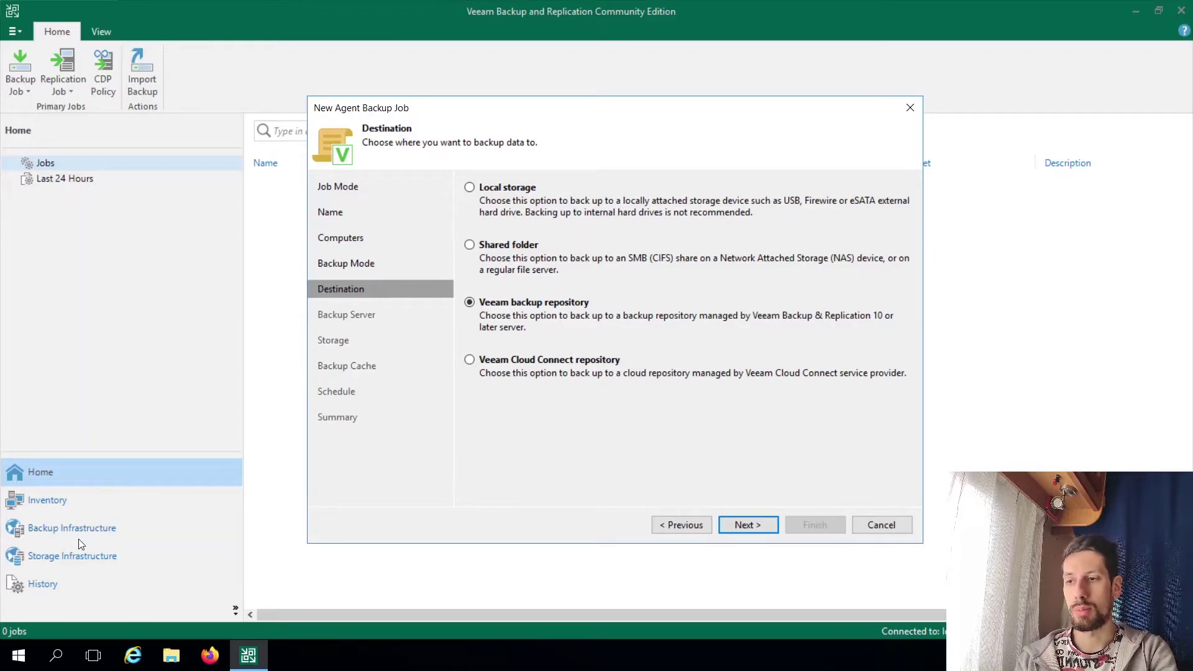
click(747, 525)
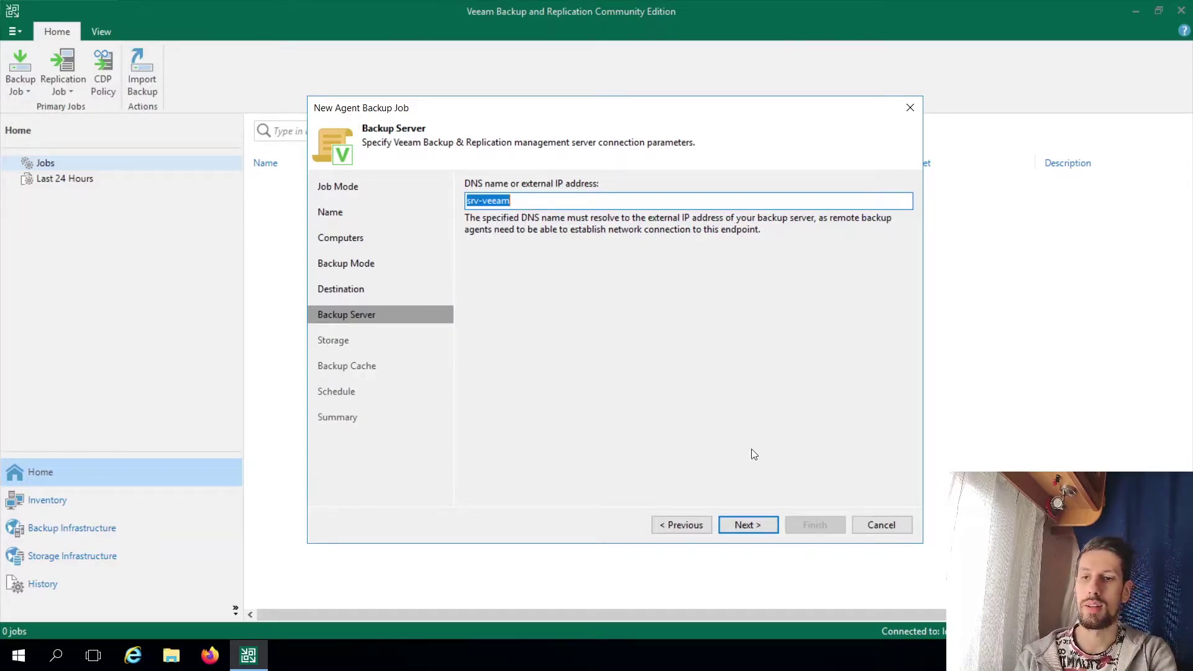
drag(517, 197, 403, 181)
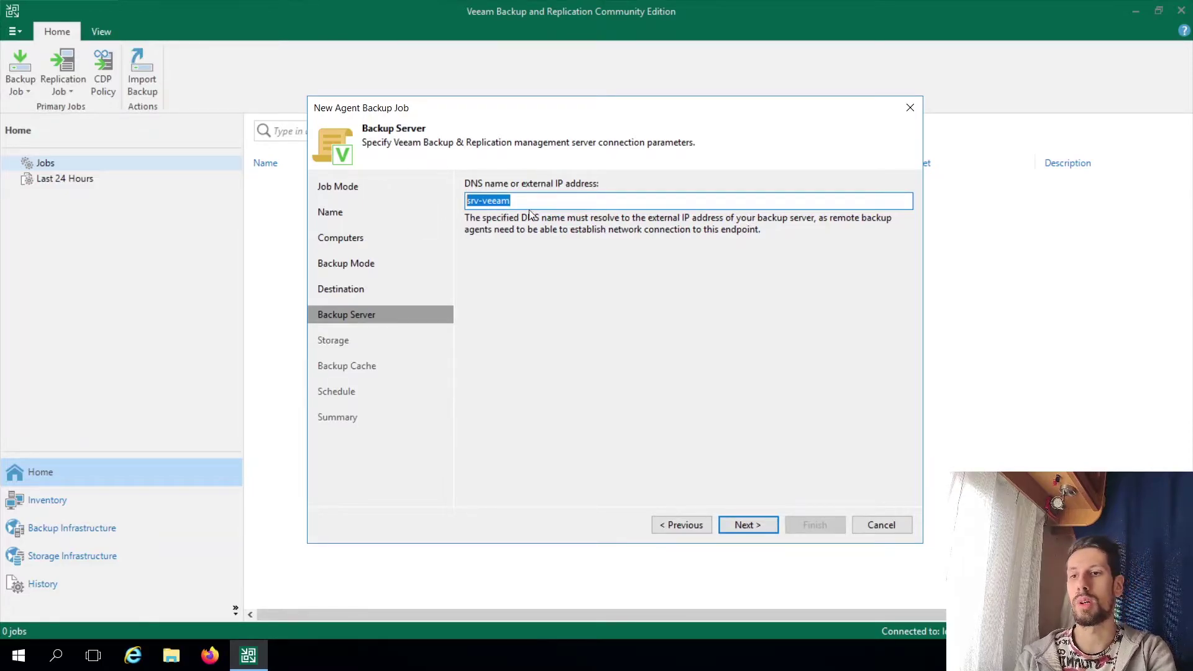
click(761, 525)
Check the available backup repositories and keep Default Backup Repository (Created by Veeam Backup) for the job.
click(560, 205)
click(578, 215)
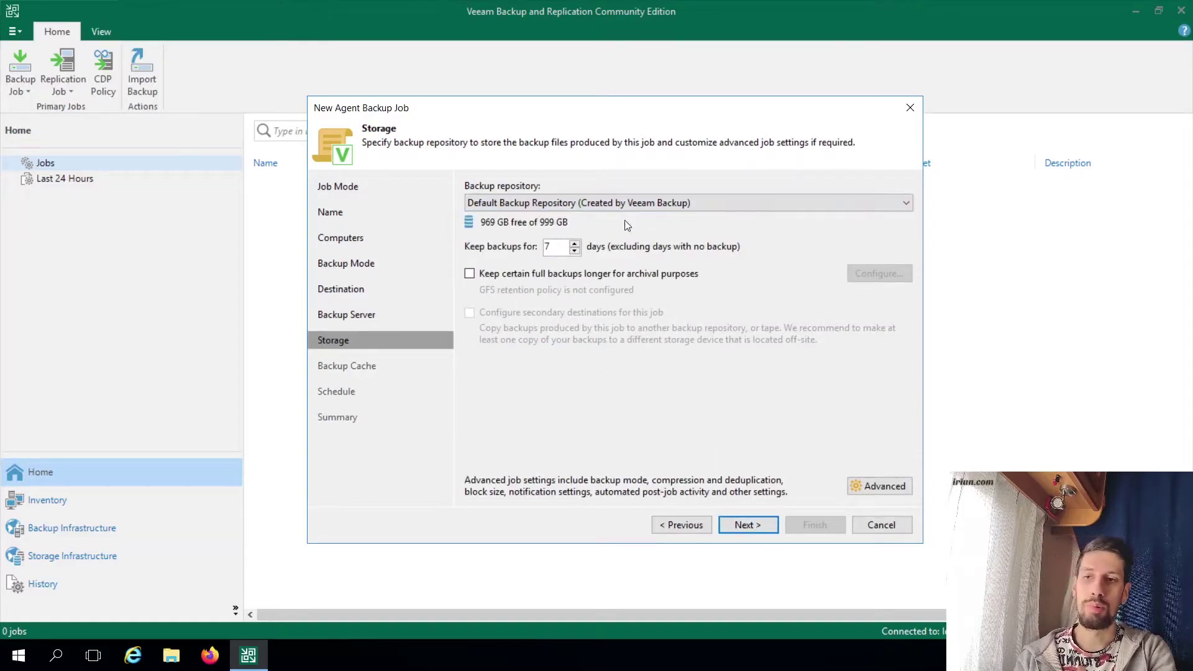
click(595, 205)
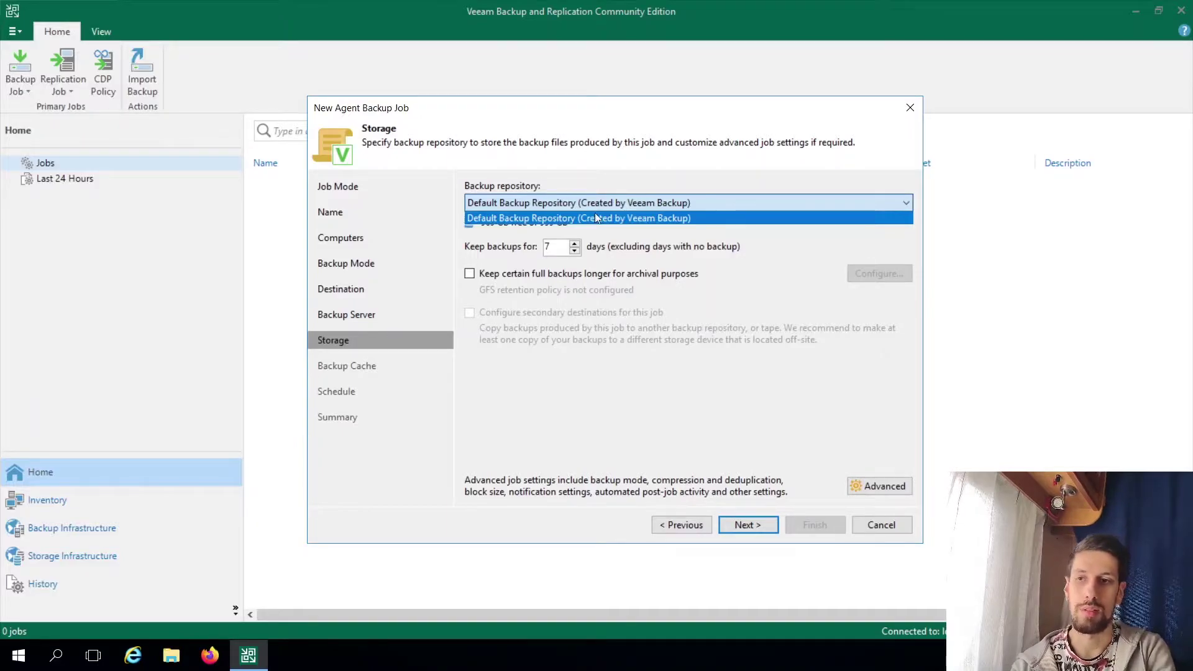
click(591, 216)
key(Tab)
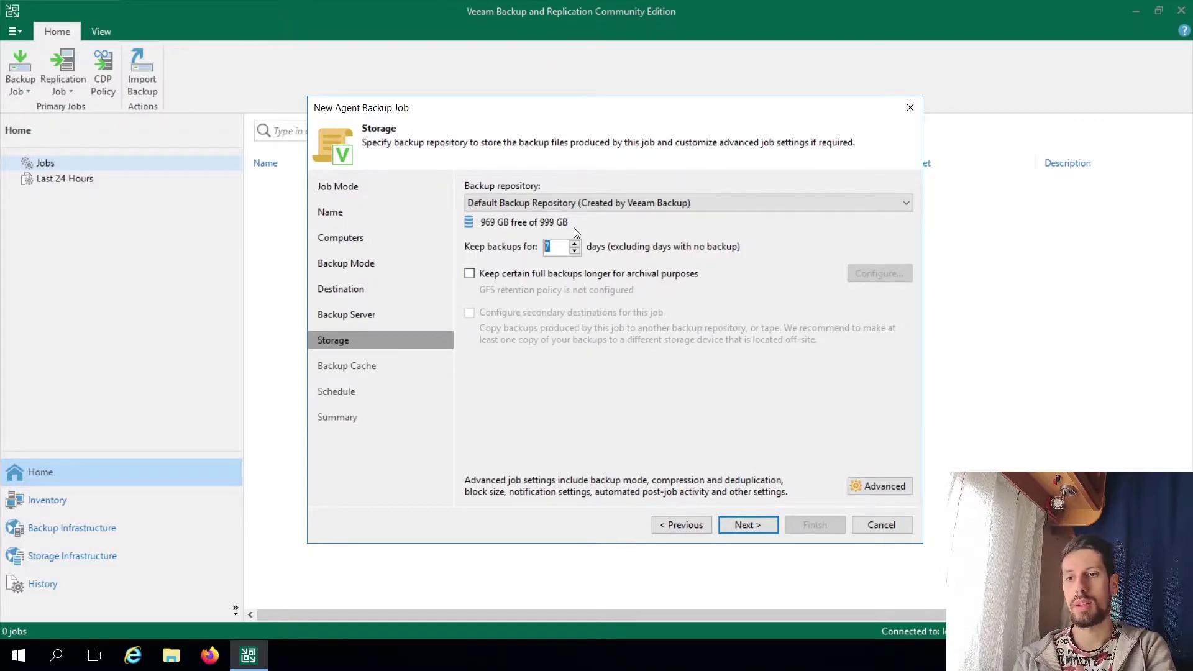
Examine the advanced job settings for synthetic and active full backups, maintenance, compression and storage optimization targets.
click(863, 484)
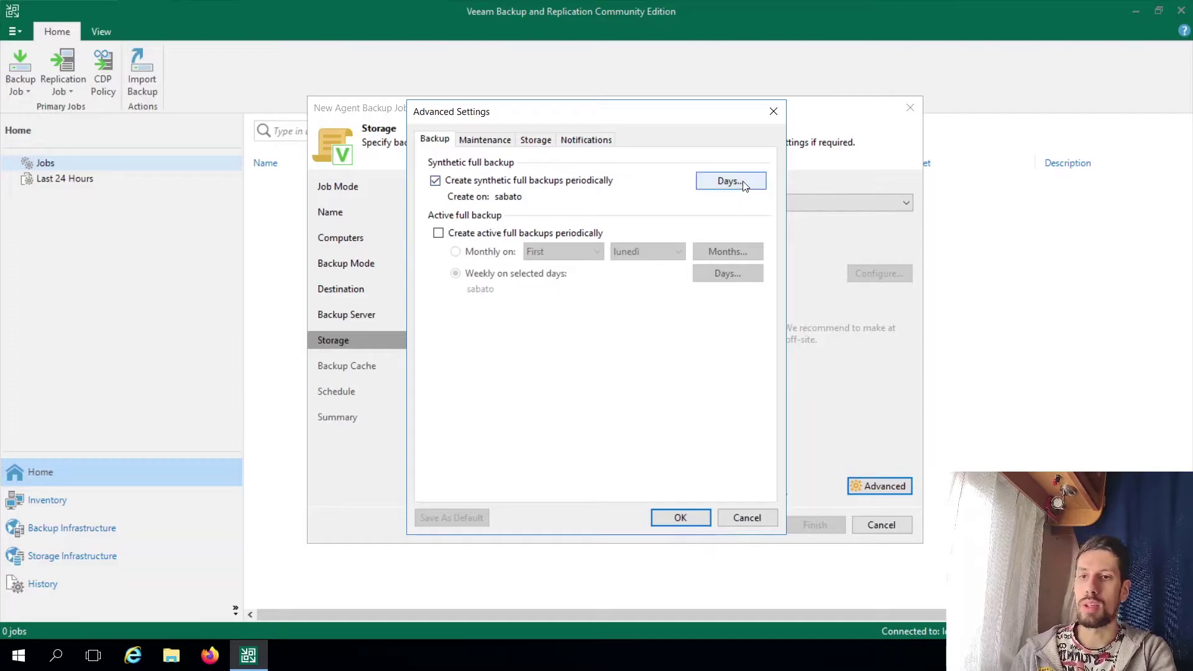
click(487, 148)
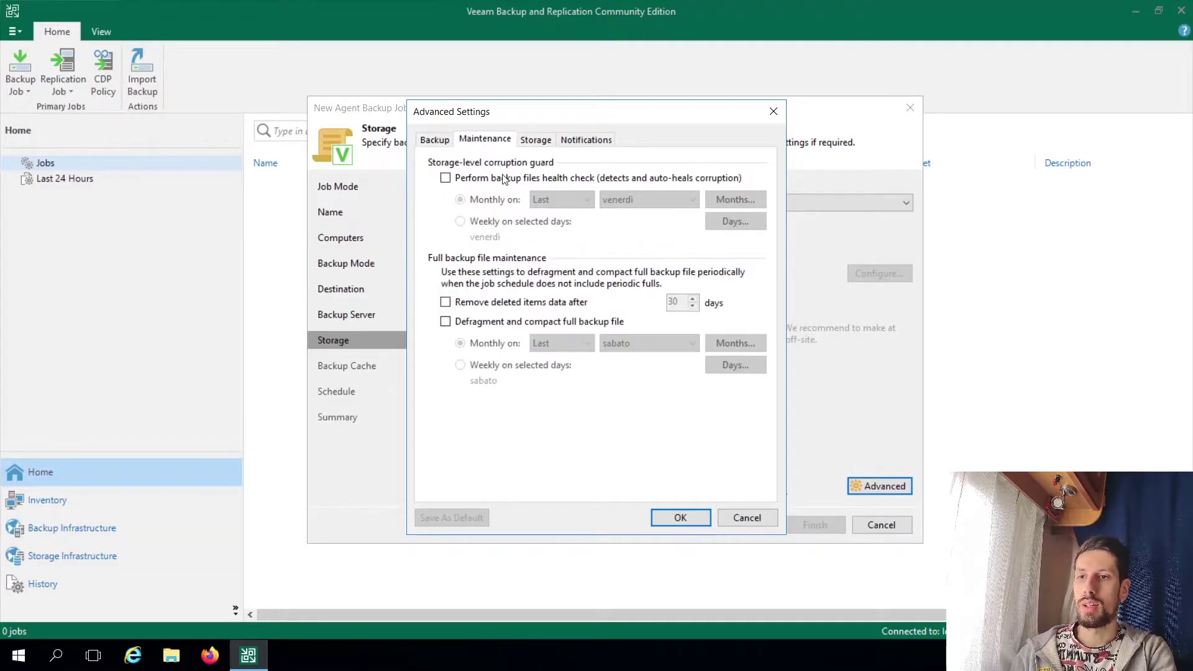
click(544, 144)
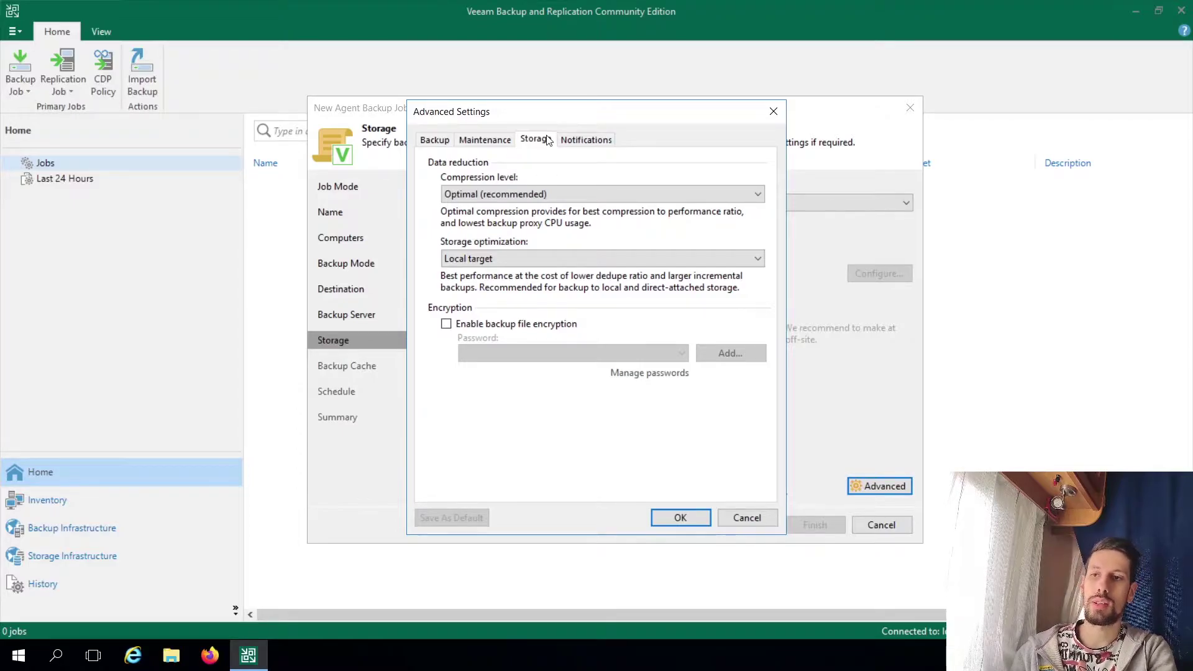
click(502, 260)
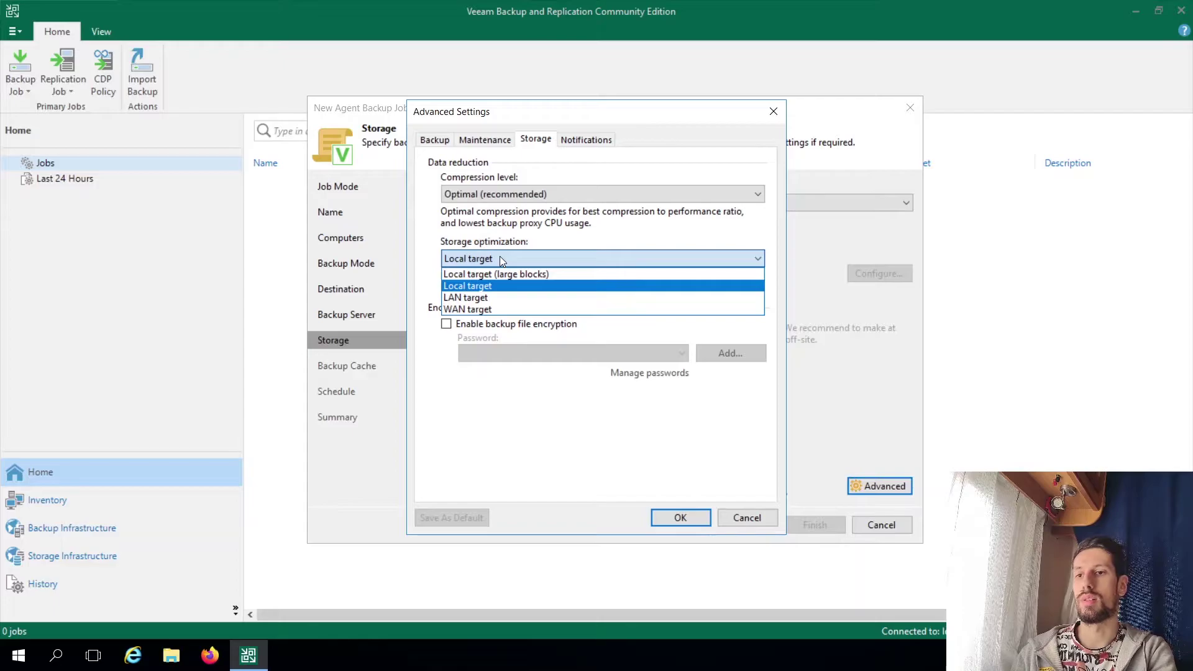
click(501, 259)
click(500, 258)
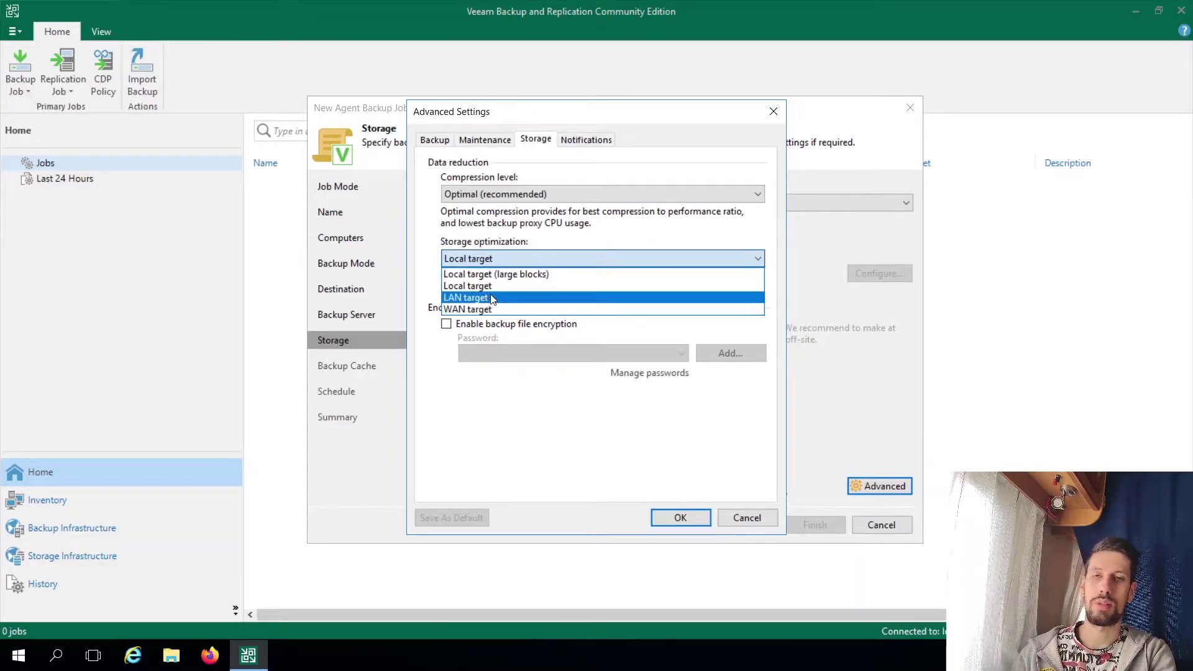
click(544, 343)
Try daily e-mail reports with custom notification settings that notify only on error, and discard the advanced settings changes.
click(577, 143)
click(544, 181)
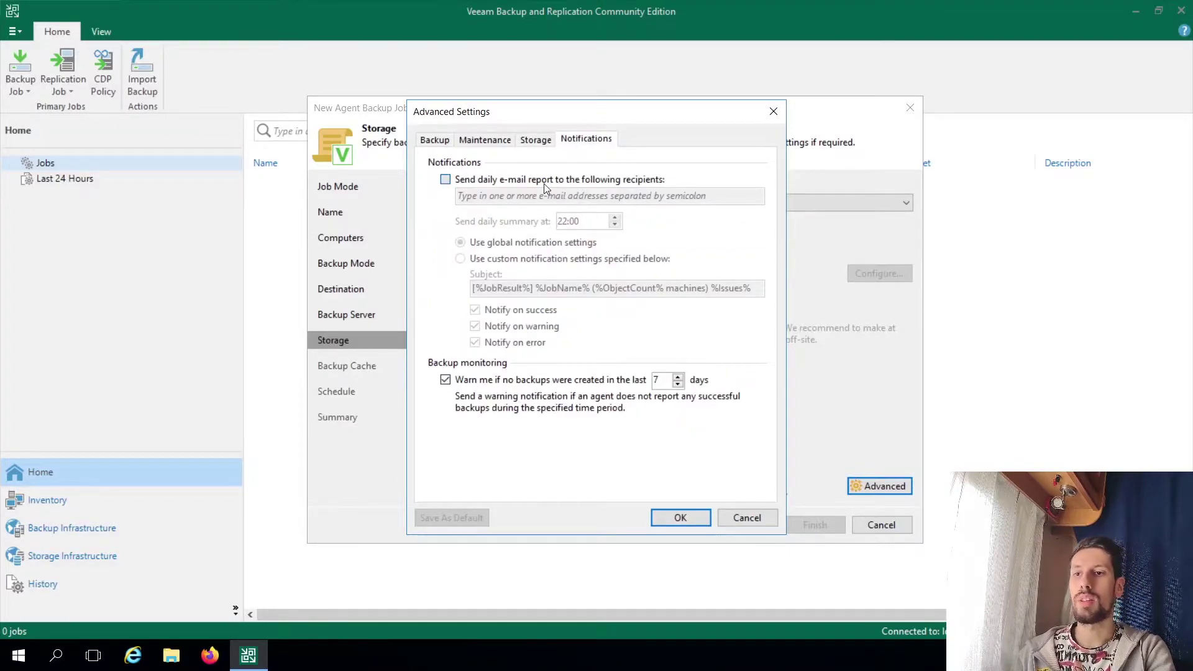
click(548, 259)
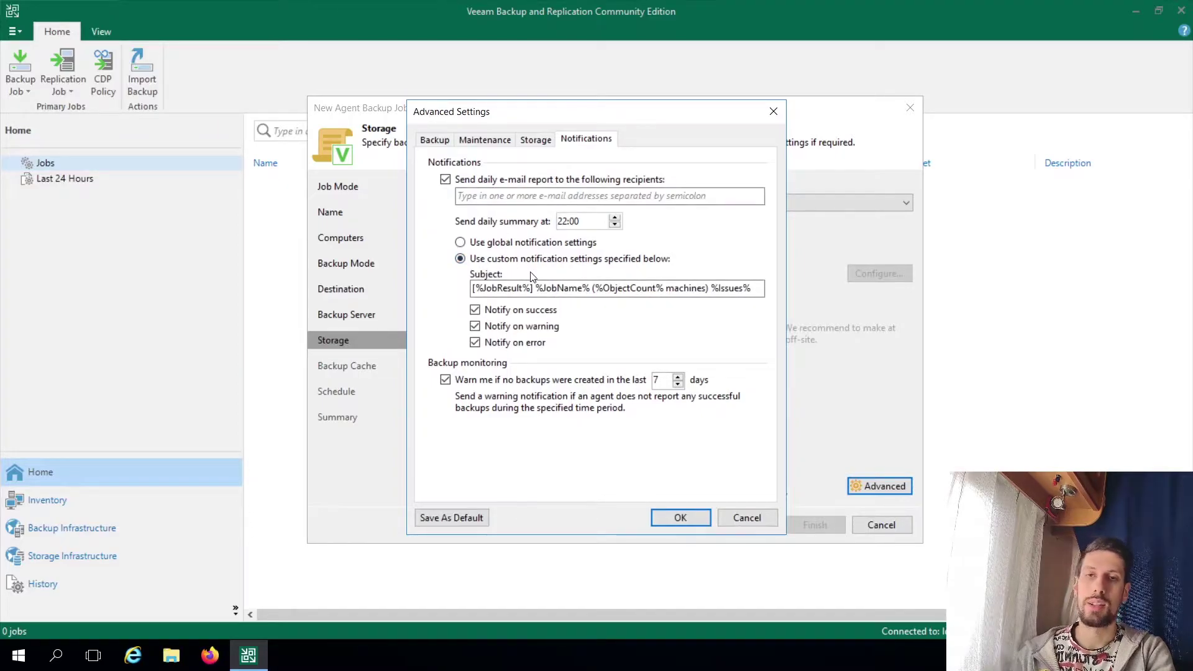
click(529, 311)
click(527, 327)
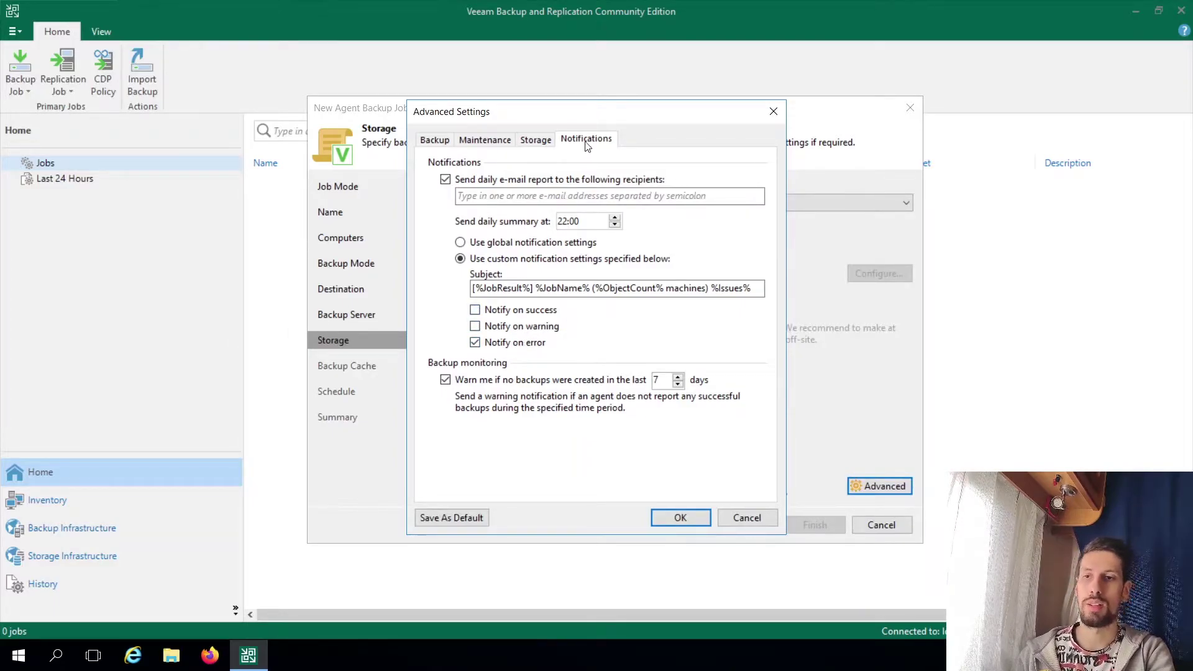
click(736, 518)
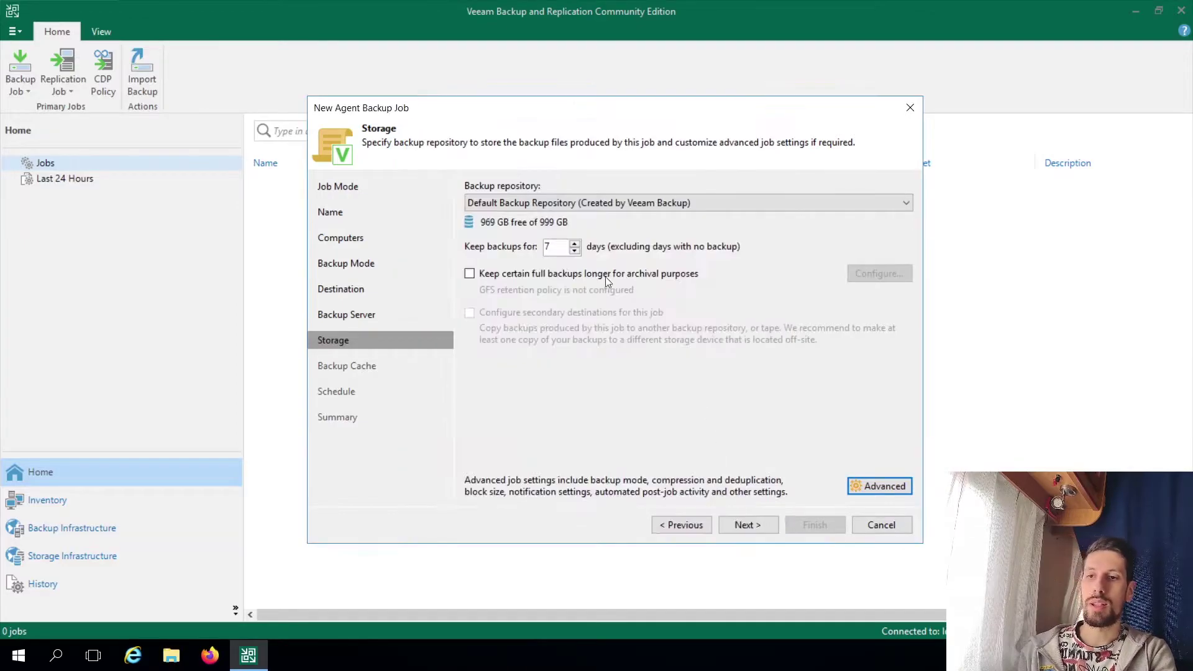
Try keeping certain full backups longer with monthly fulls kept for 1 month, then cancel and disable the archival retention.
click(584, 277)
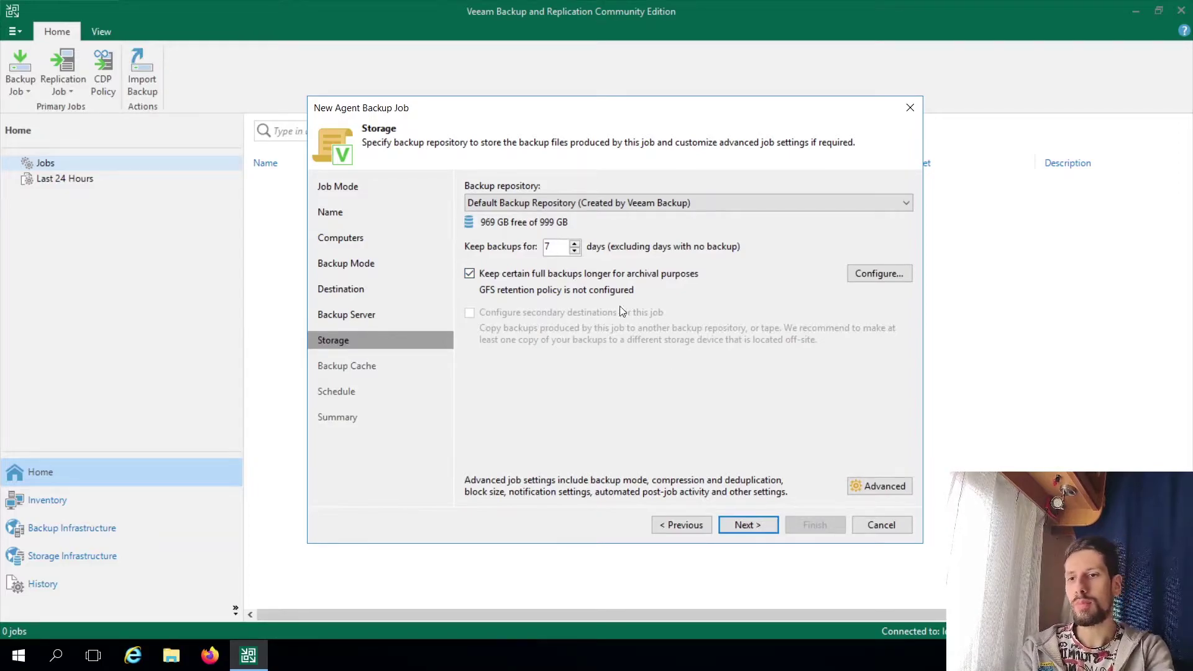
click(878, 274)
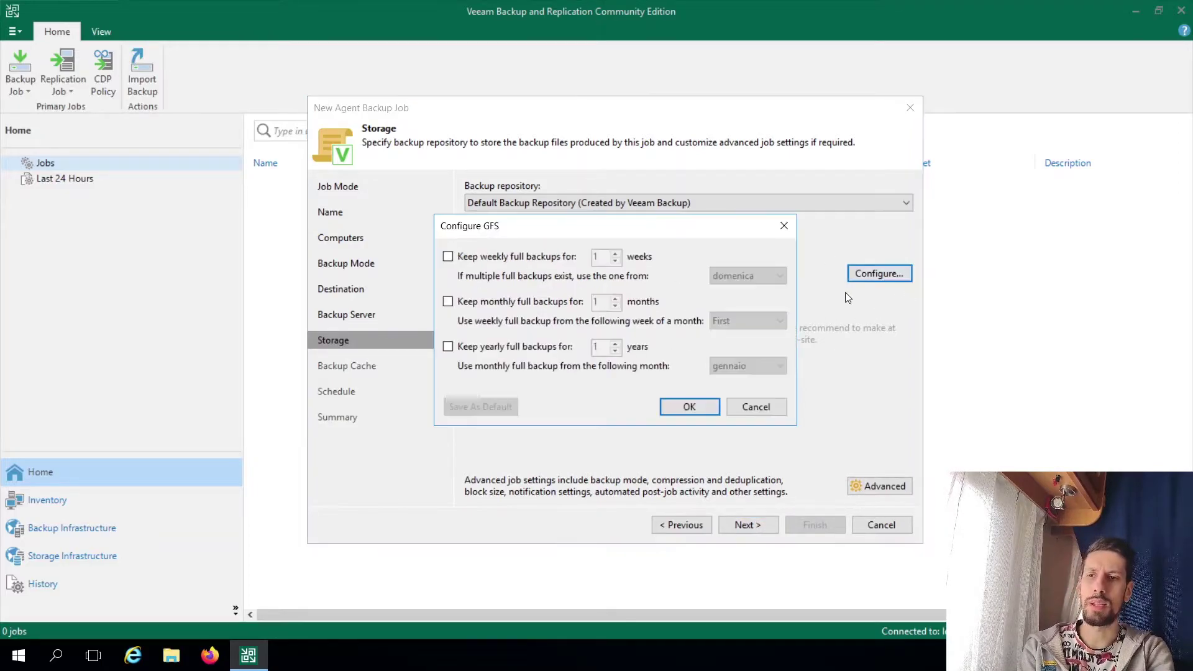
click(525, 302)
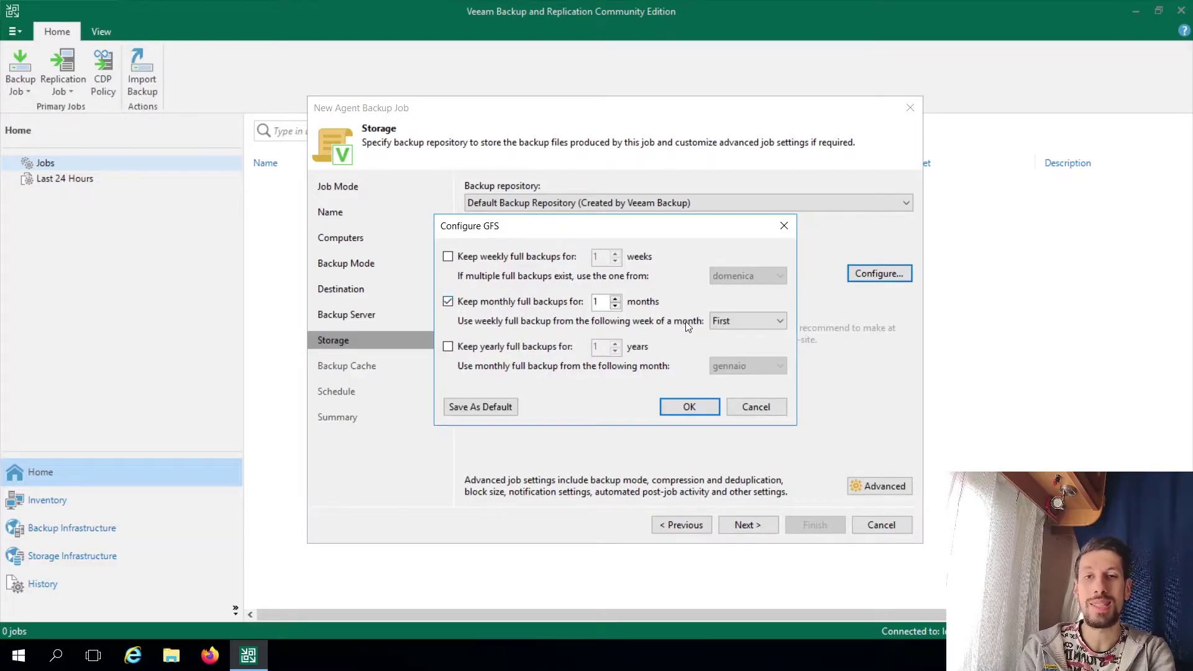
click(738, 411)
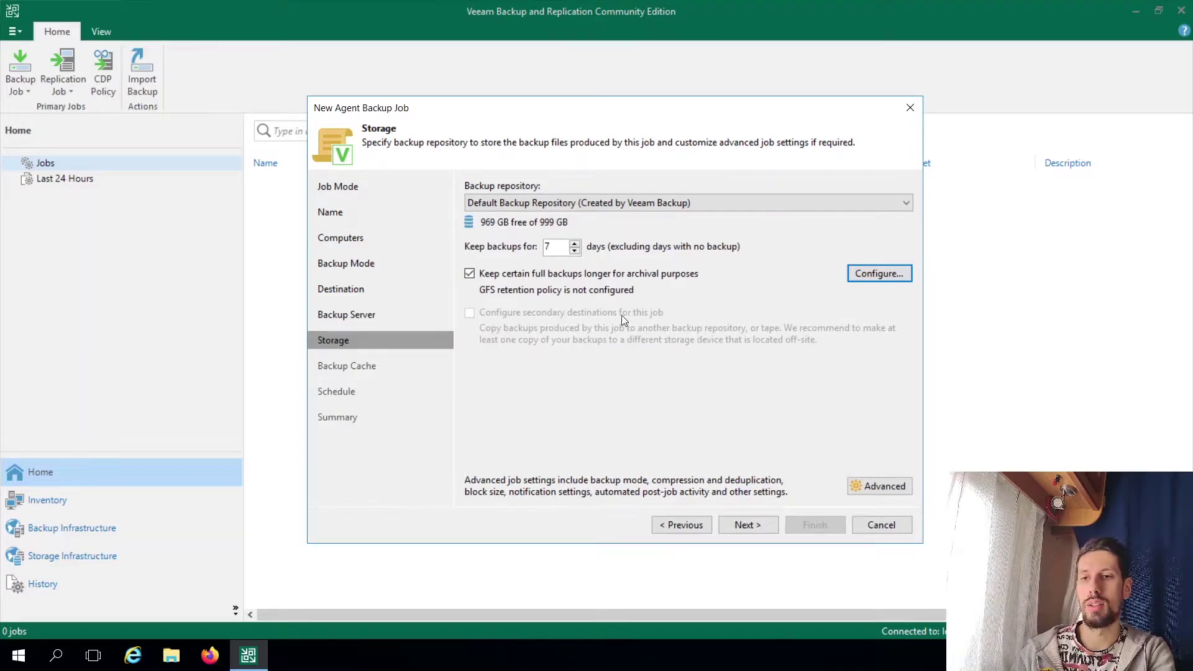
click(621, 273)
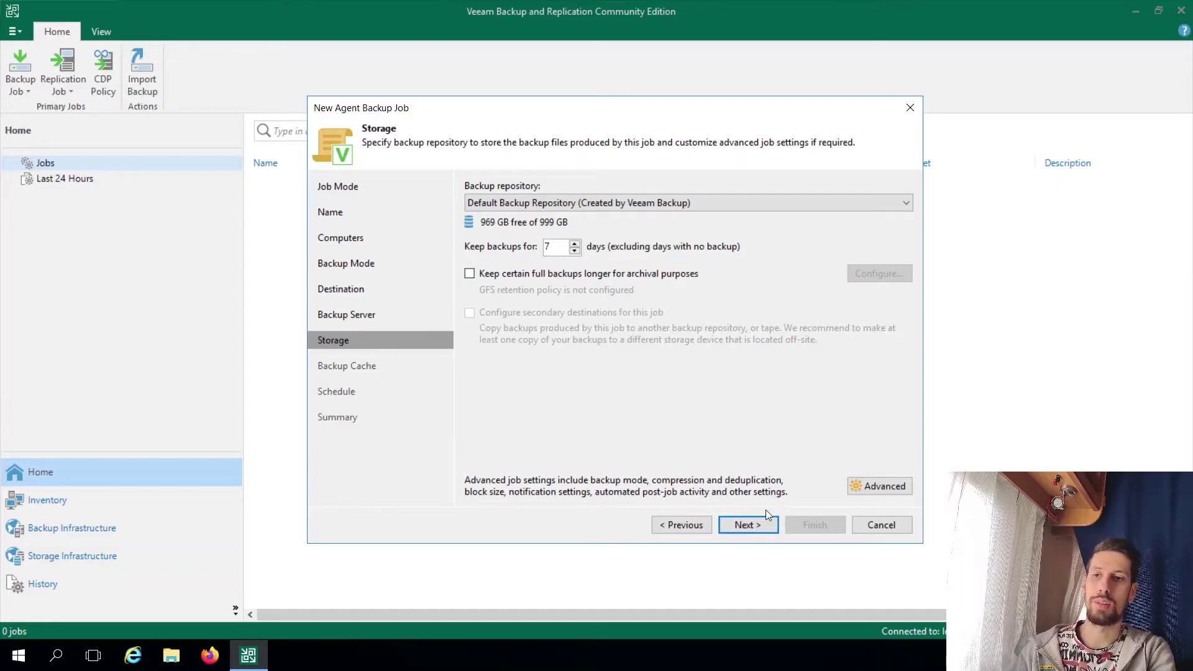
Keep the backup retention at 7 days, leave the backup cache disabled, and proceed to the job schedule.
double_click(548, 246)
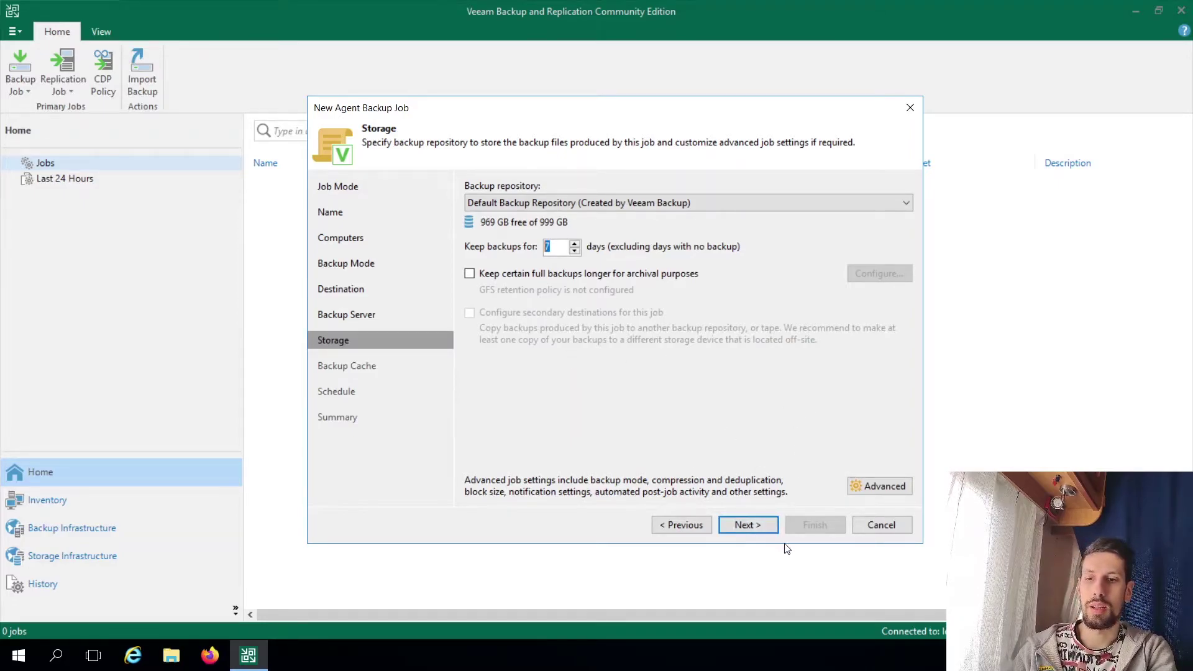
click(756, 520)
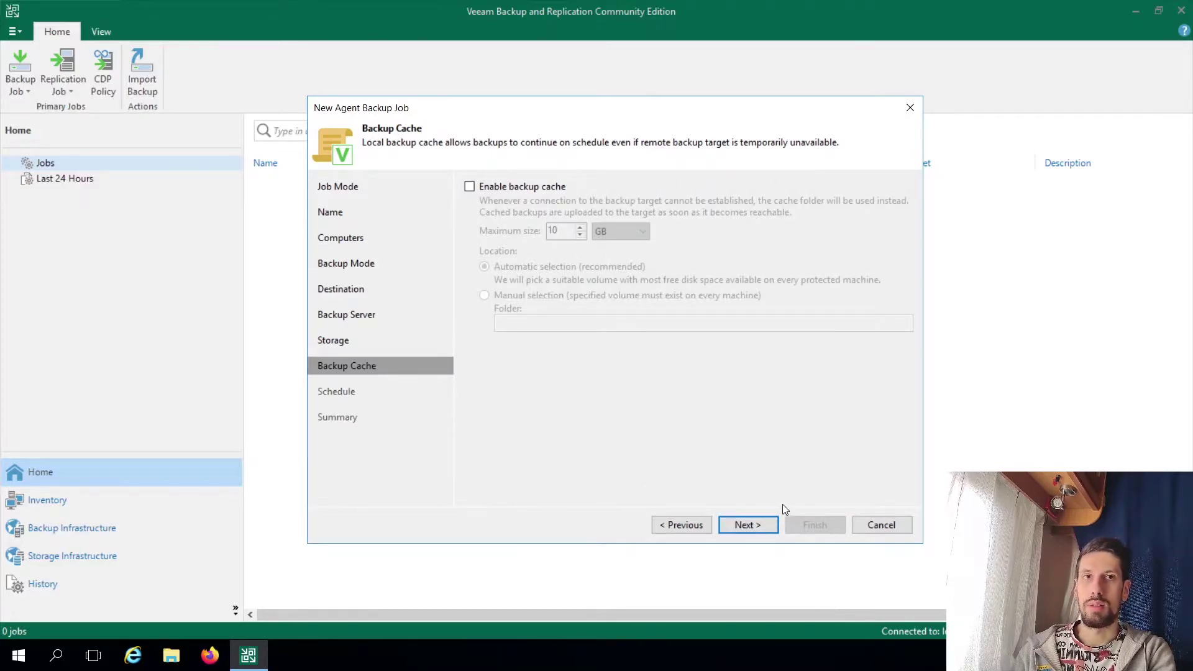
click(752, 525)
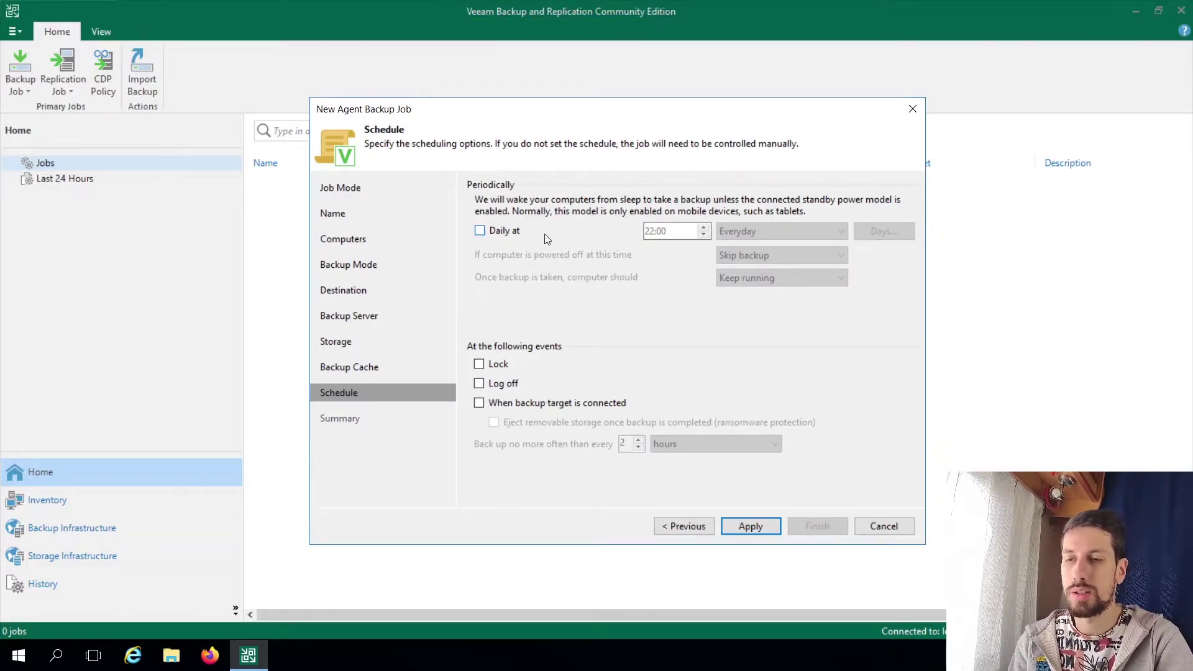
Schedule the job daily at 22:00 with Everyday, Skip backup if the computer is powered off, and Keep running once the backup is taken.
click(520, 240)
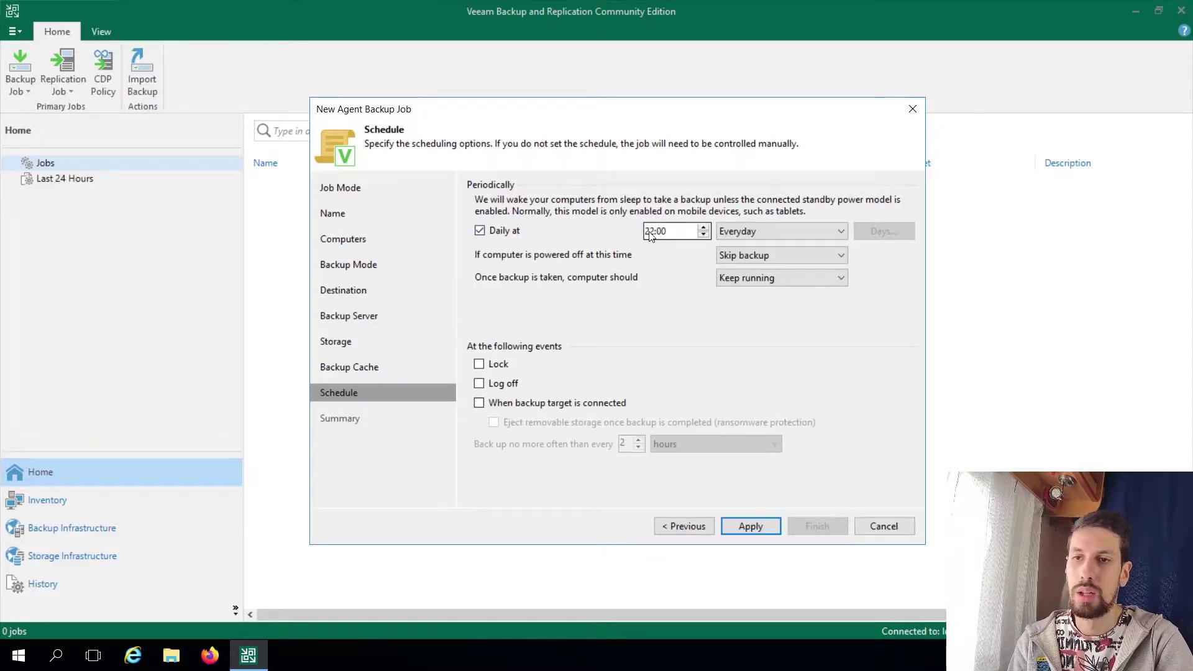
click(729, 237)
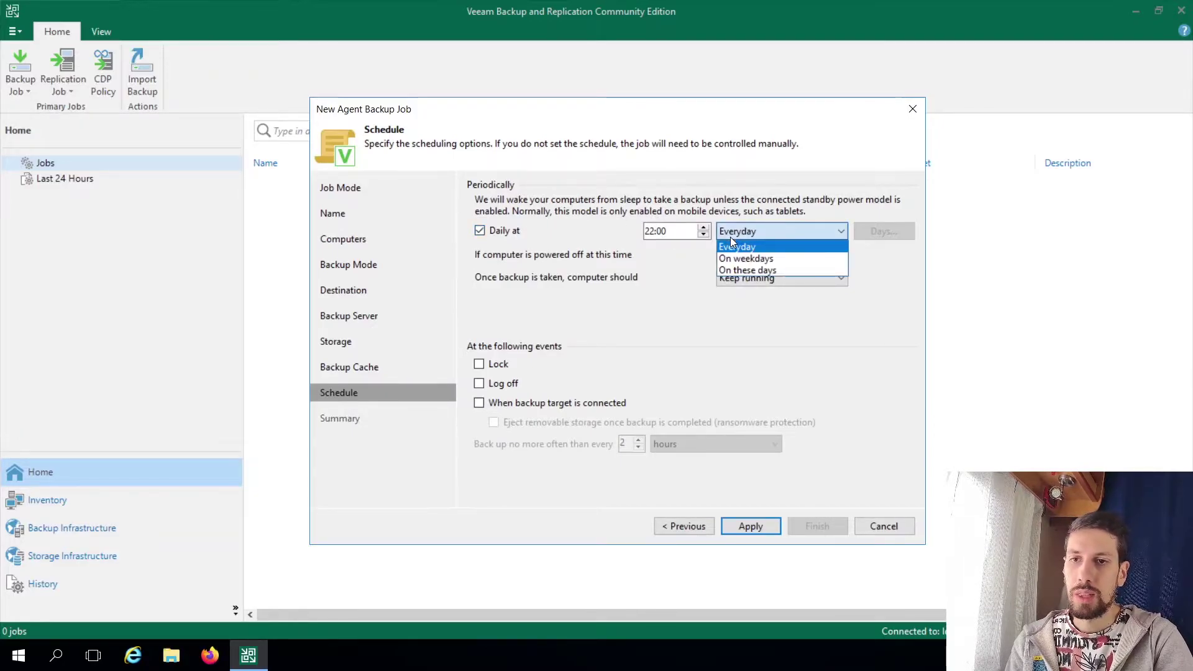
click(738, 237)
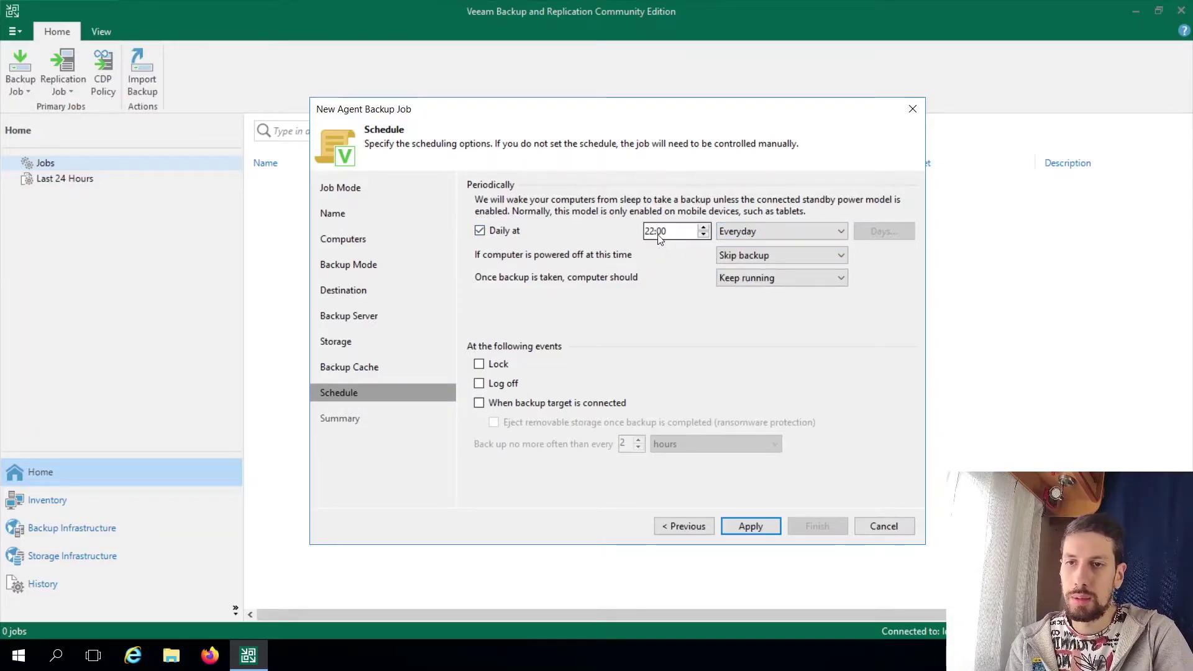
click(755, 264)
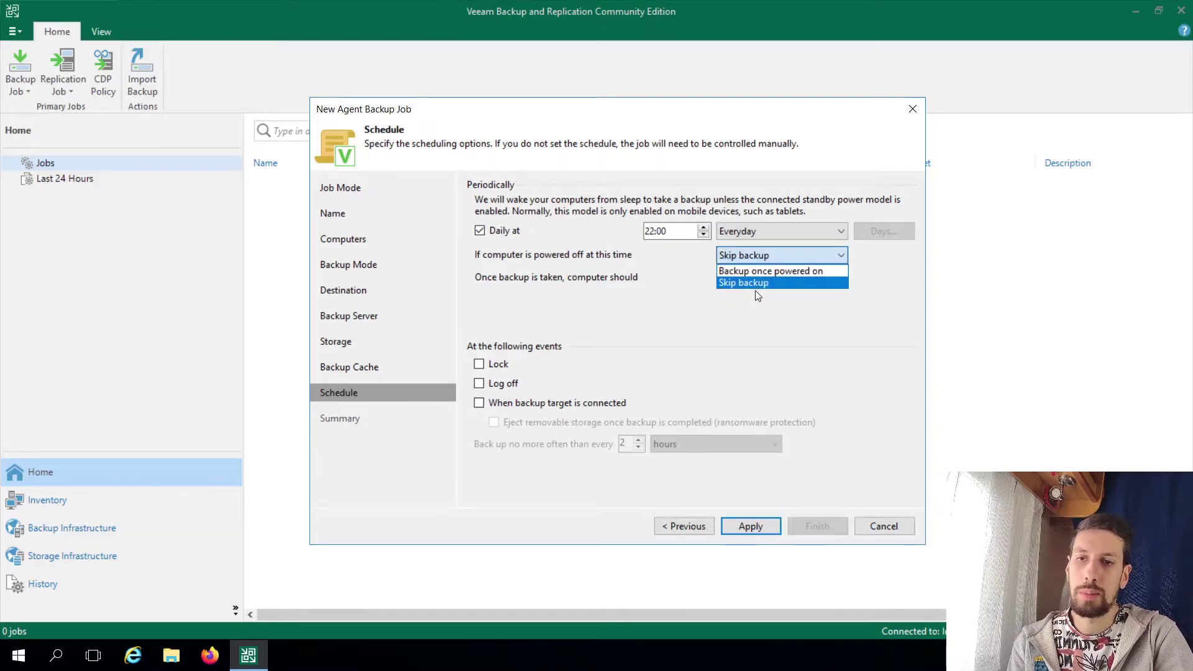
click(755, 283)
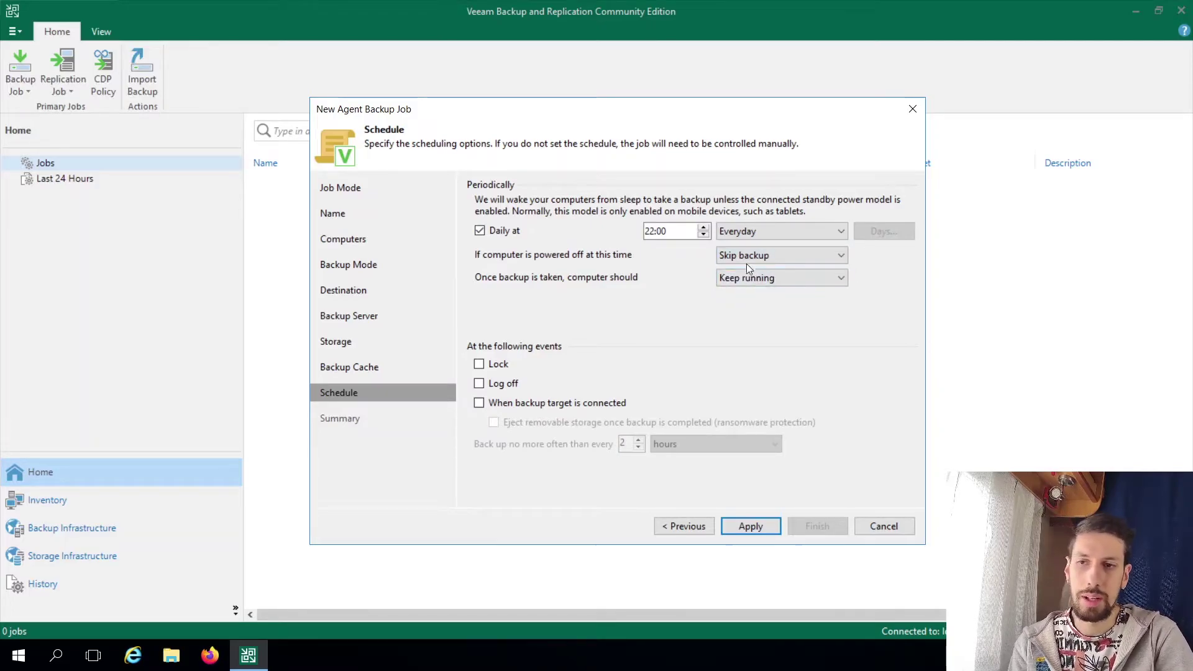
click(740, 280)
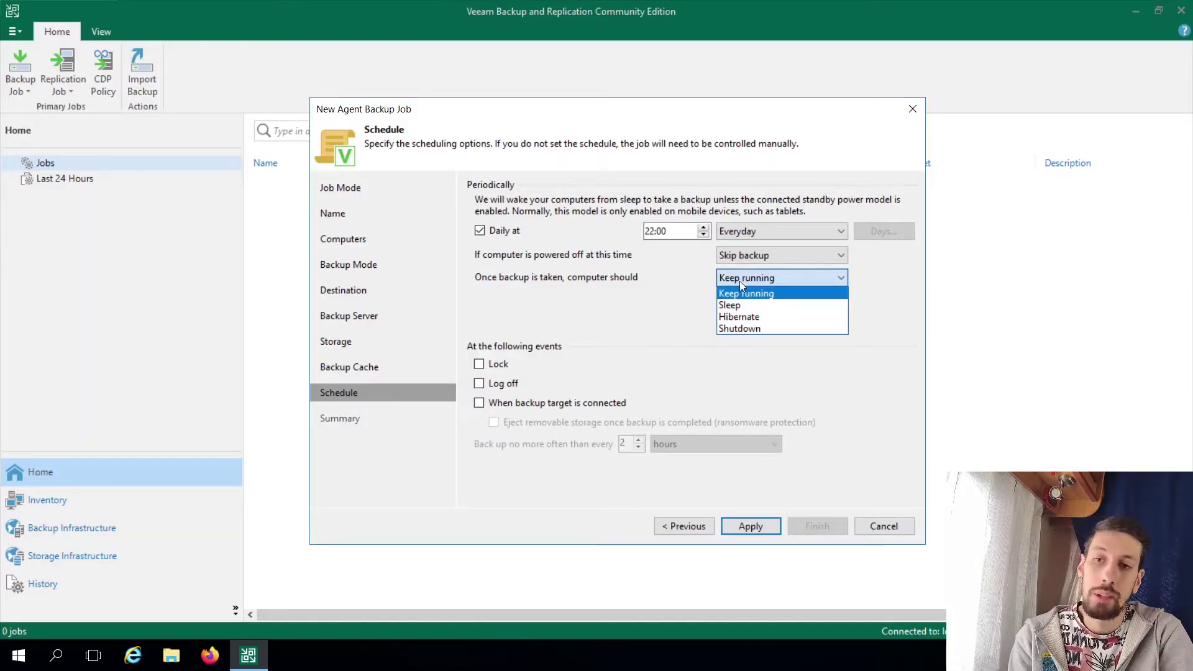
click(734, 277)
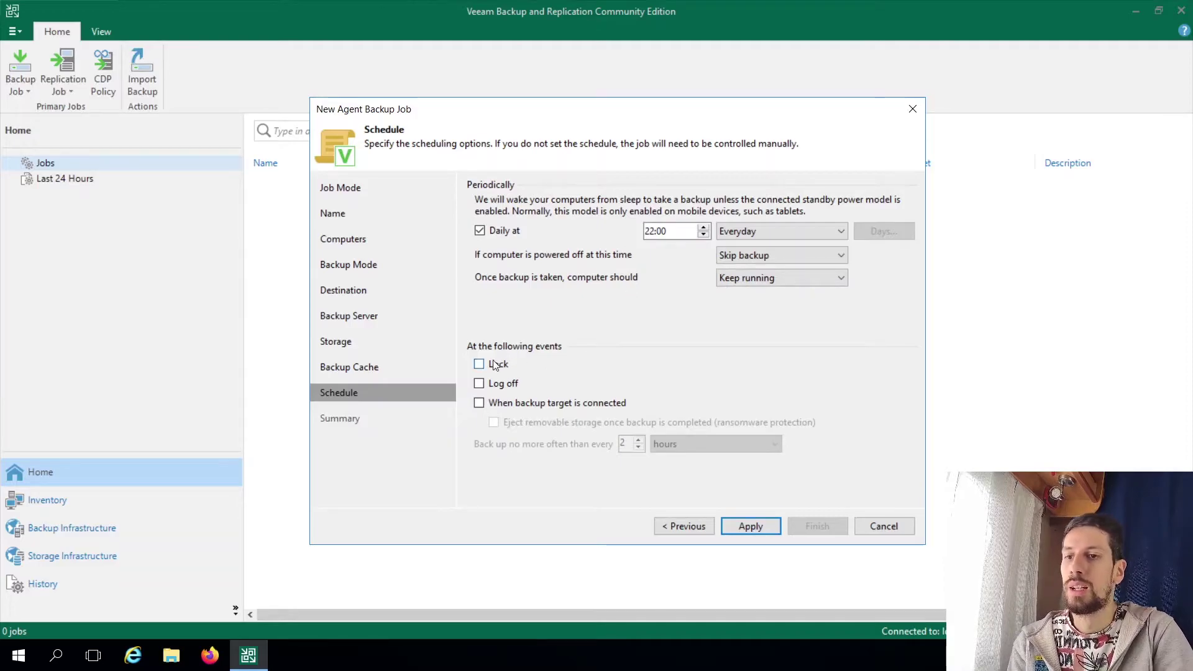
Turn off the daily schedule and trigger the backup at Lock, Log off, and When backup target is connected events.
click(503, 236)
click(503, 364)
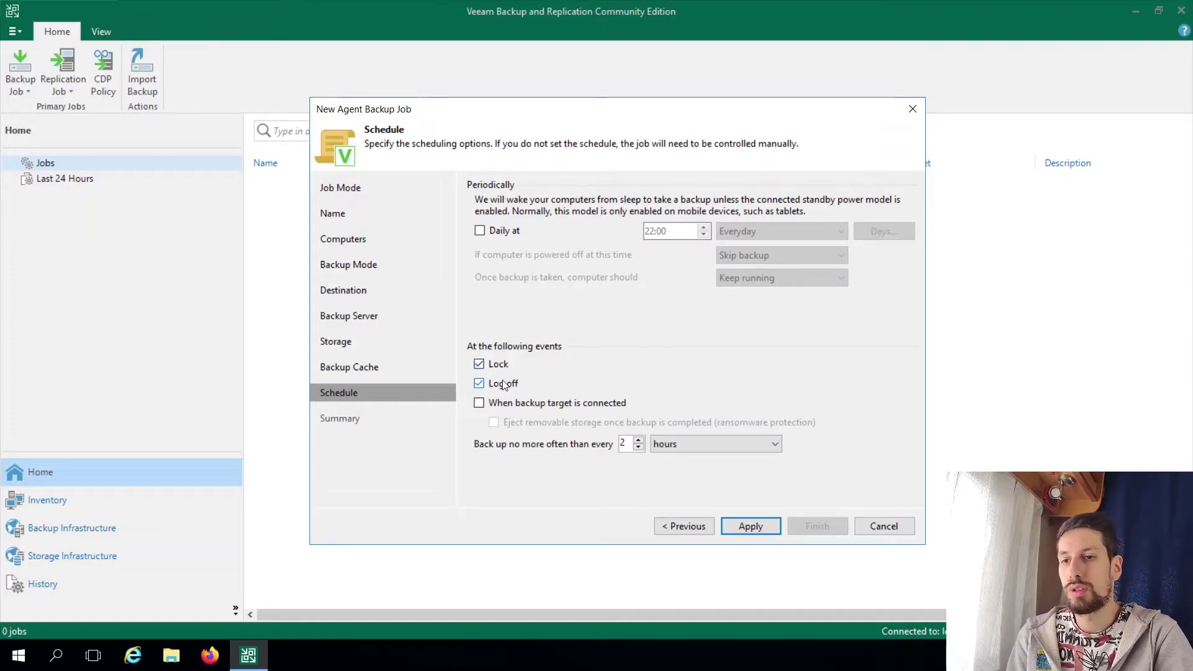
click(572, 408)
click(531, 408)
click(528, 410)
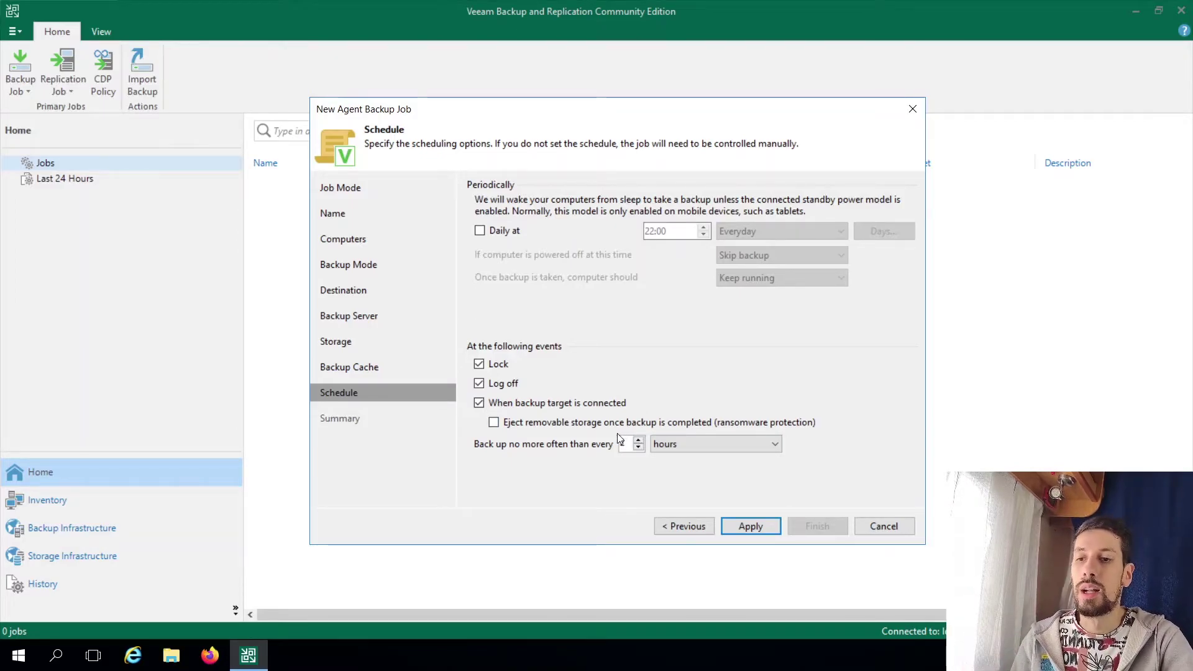
Finish the backup job with removable storage ejected once backup is completed and backups no more often than every 1 days.
click(605, 429)
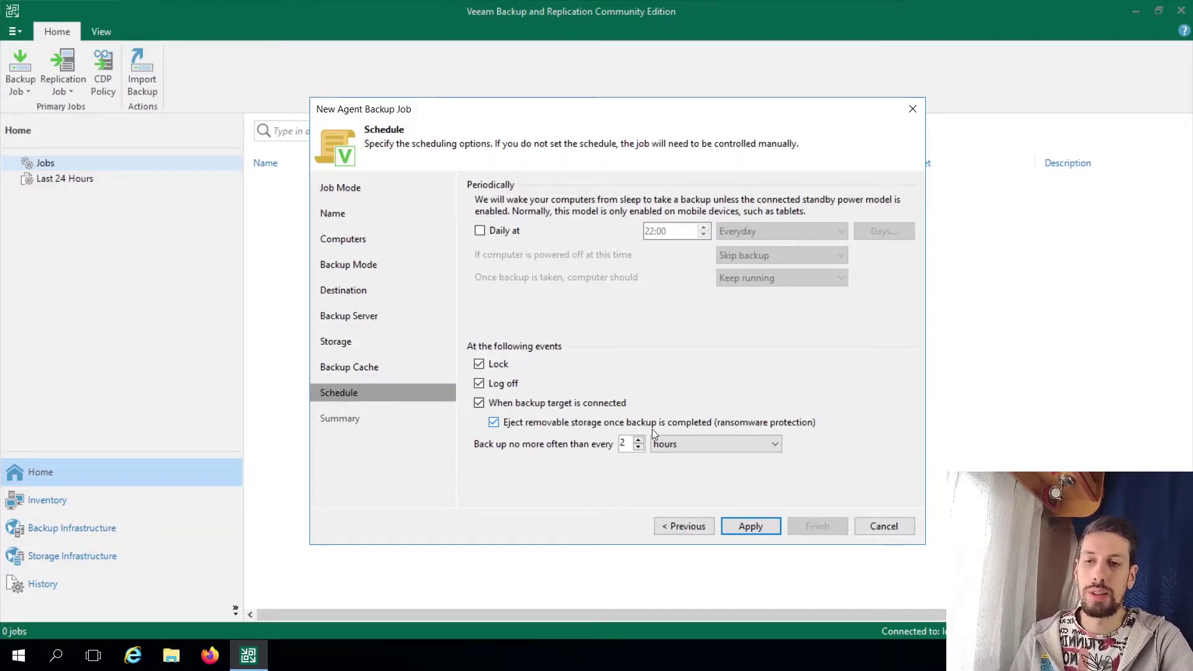
click(638, 447)
click(659, 445)
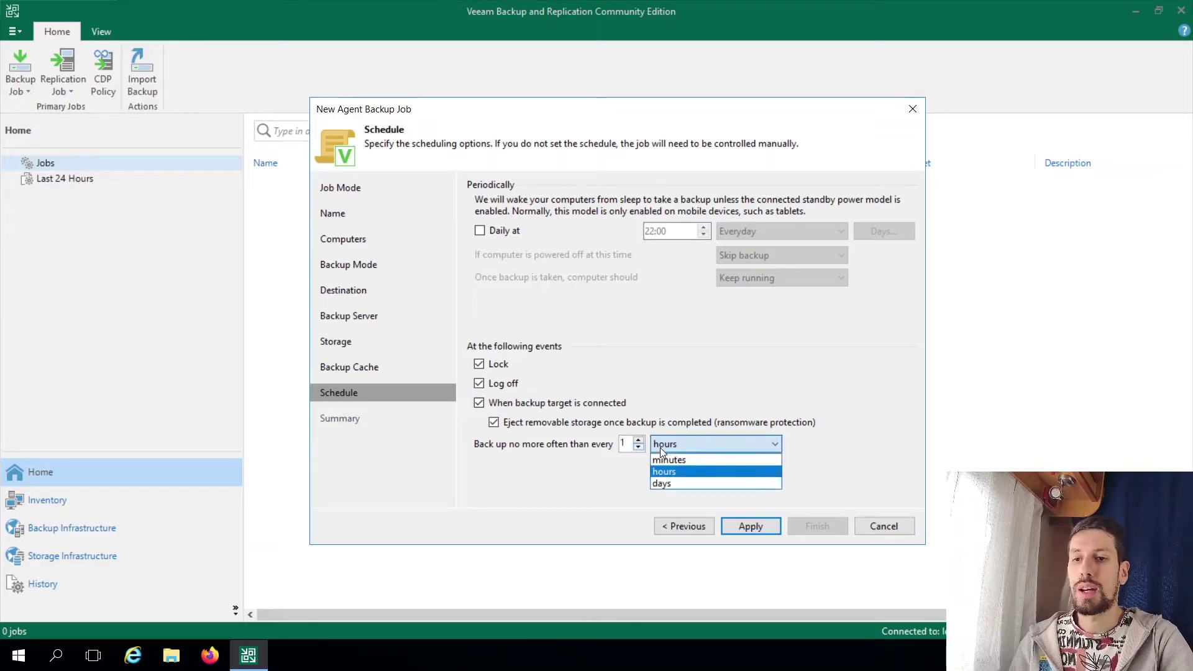
click(677, 485)
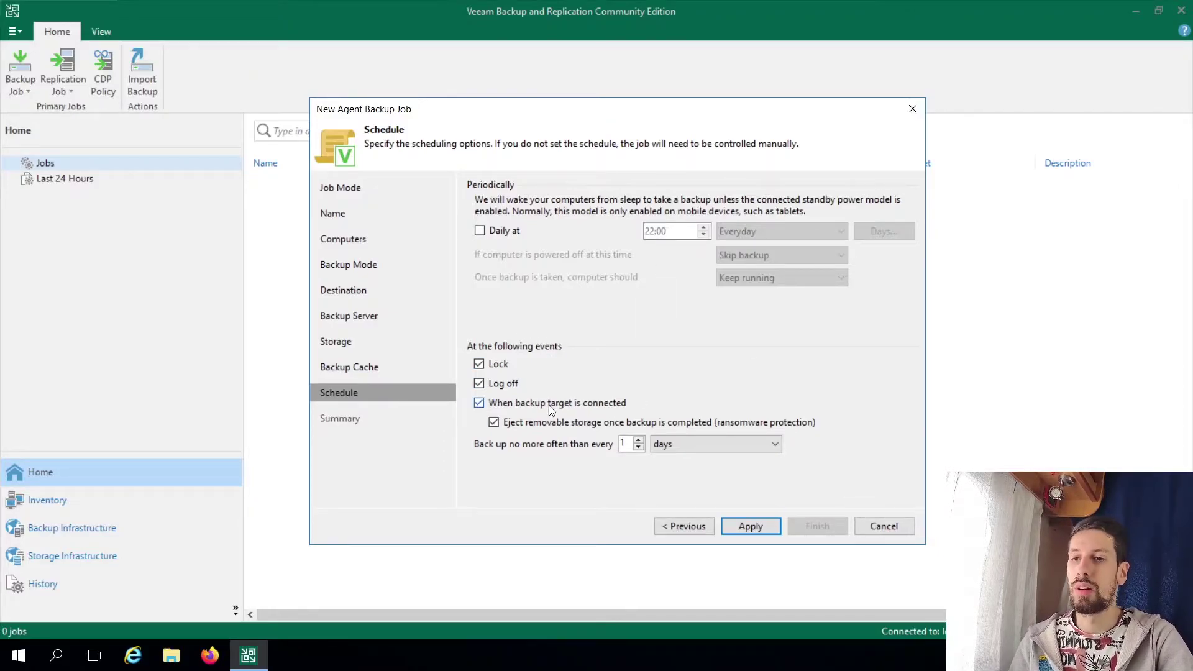
click(769, 526)
click(807, 522)
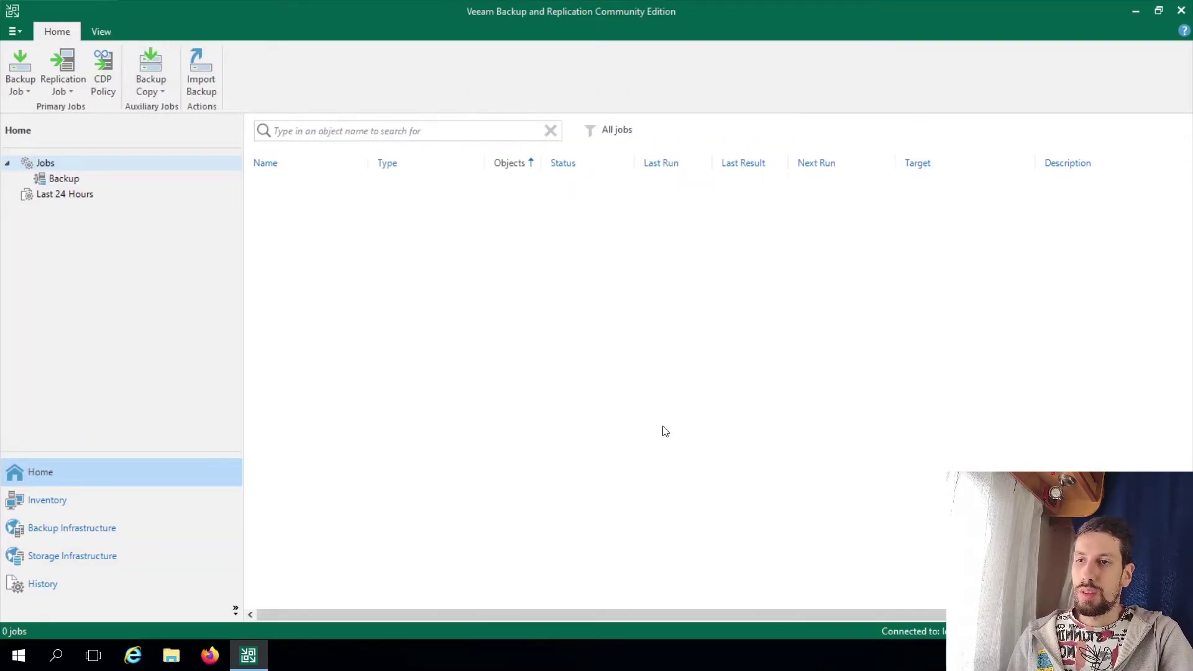
Check the running Agent Backup Policy 1 session's statistics in the last 24 hours, and view the backup jobs list.
click(77, 194)
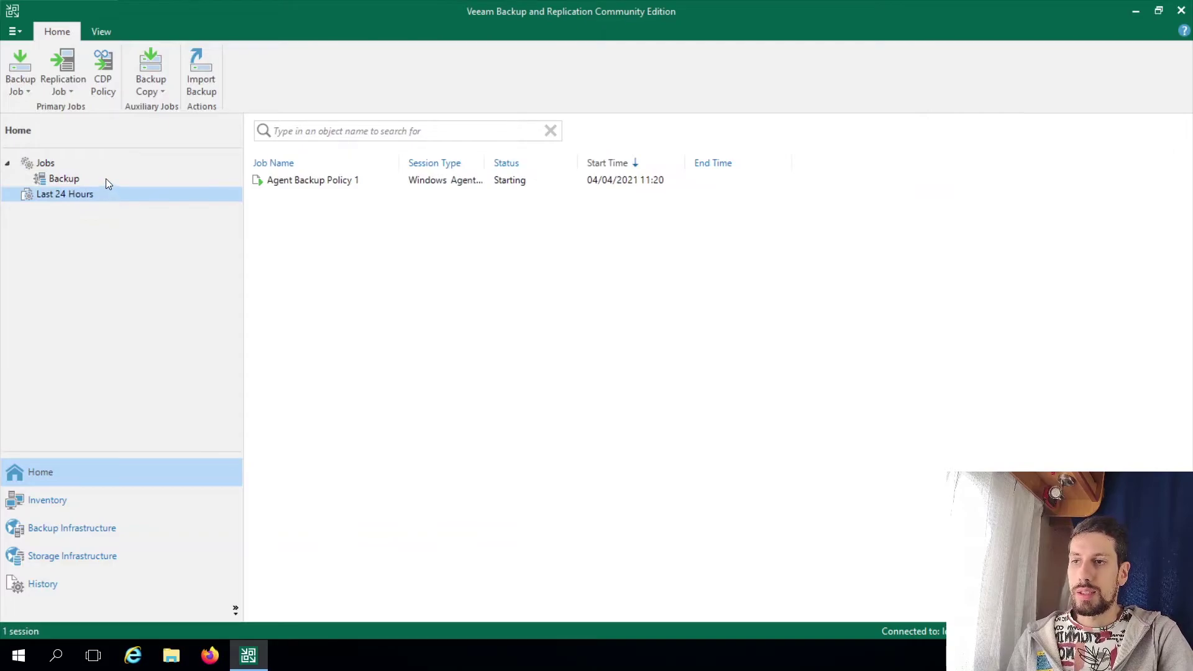
click(106, 179)
click(271, 178)
click(114, 207)
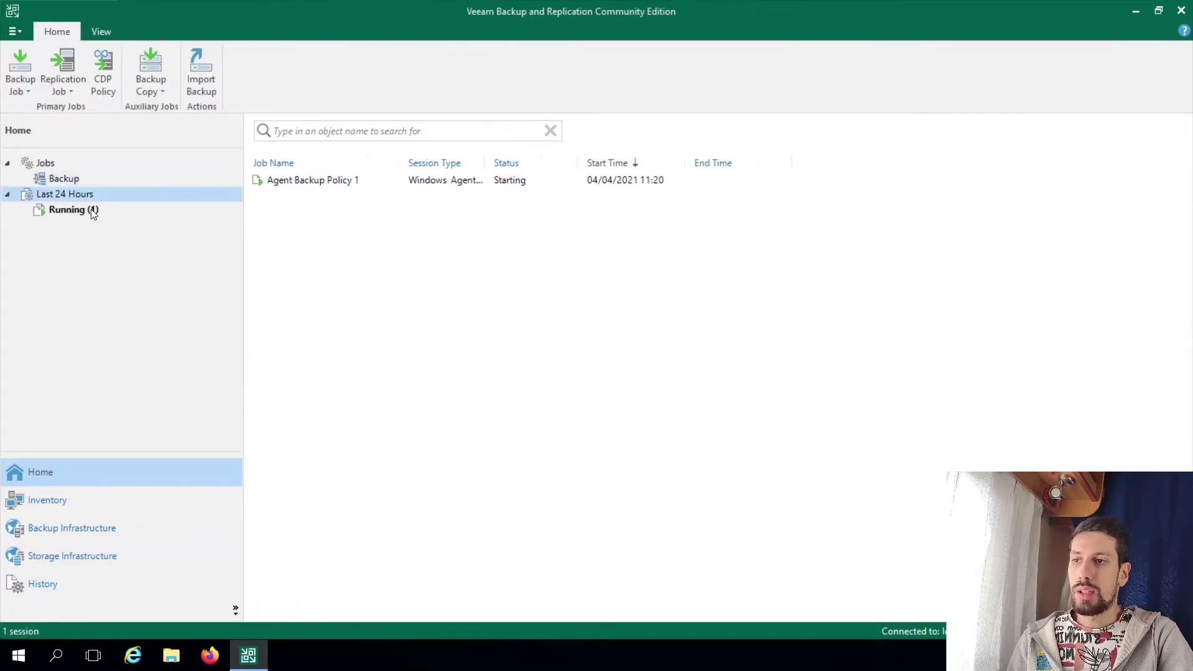
click(329, 177)
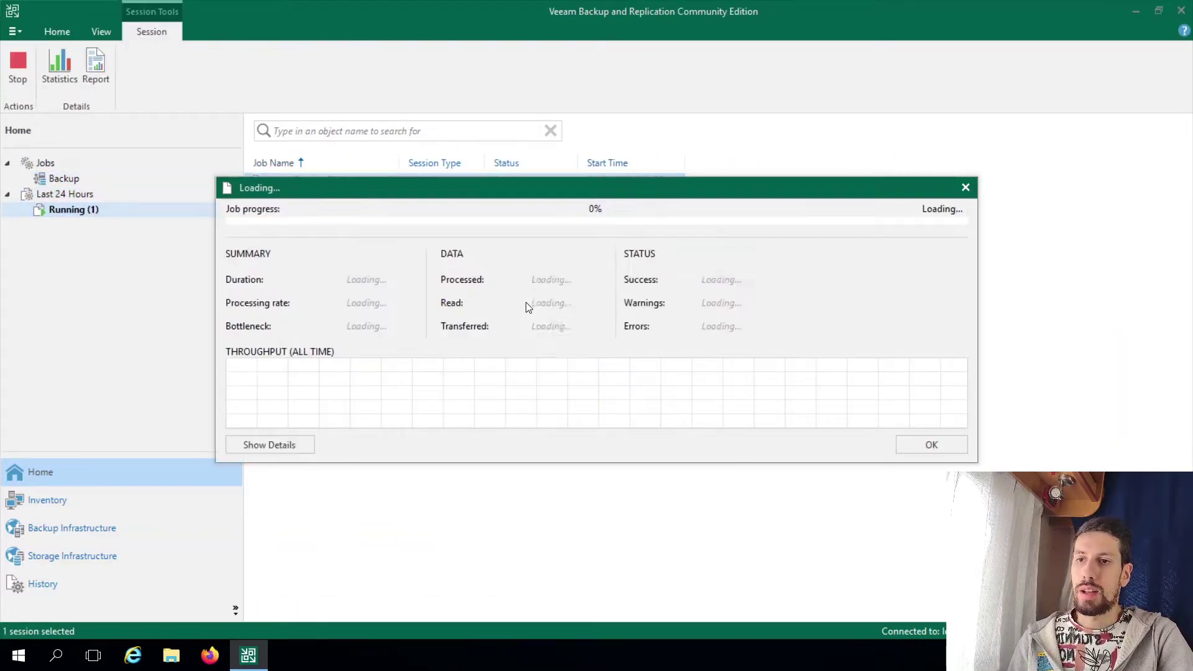
click(963, 190)
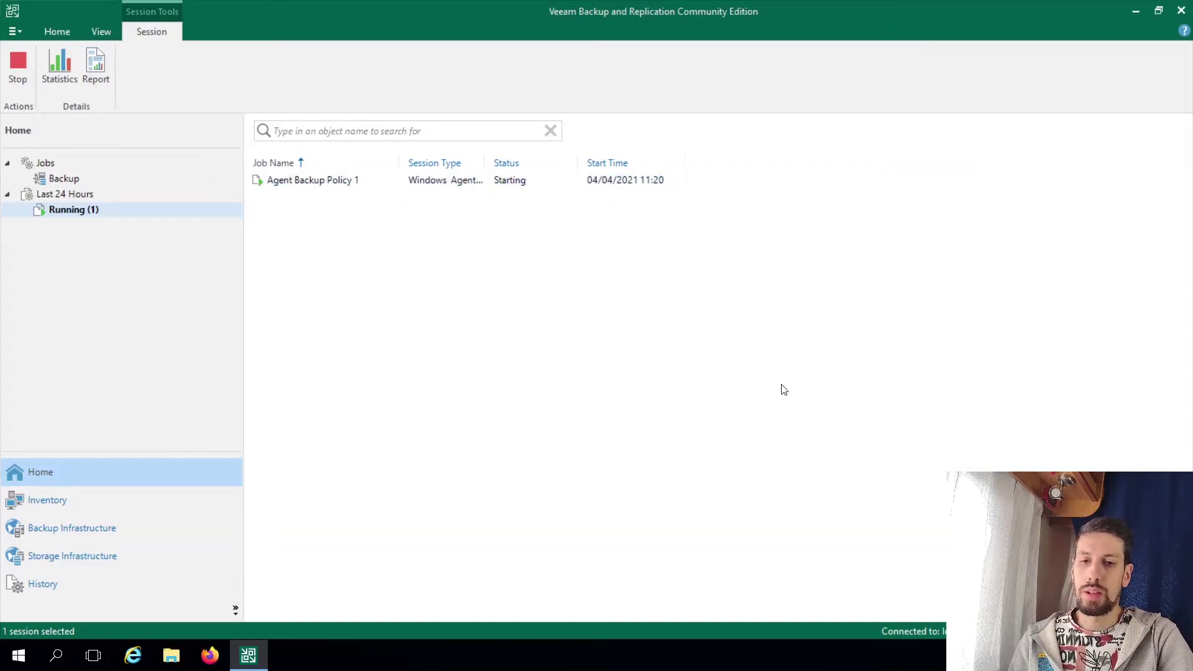
click(69, 179)
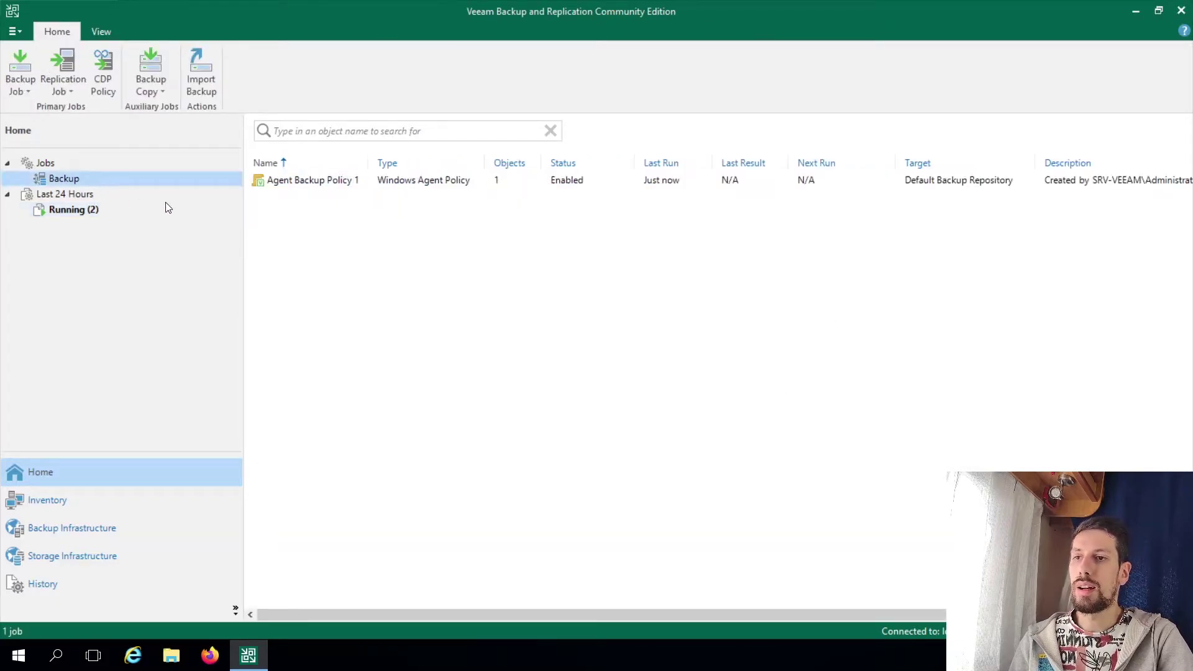
Rescan localhost in the Manually Added protection group of the inventory, and close the agents discovery session.
click(166, 503)
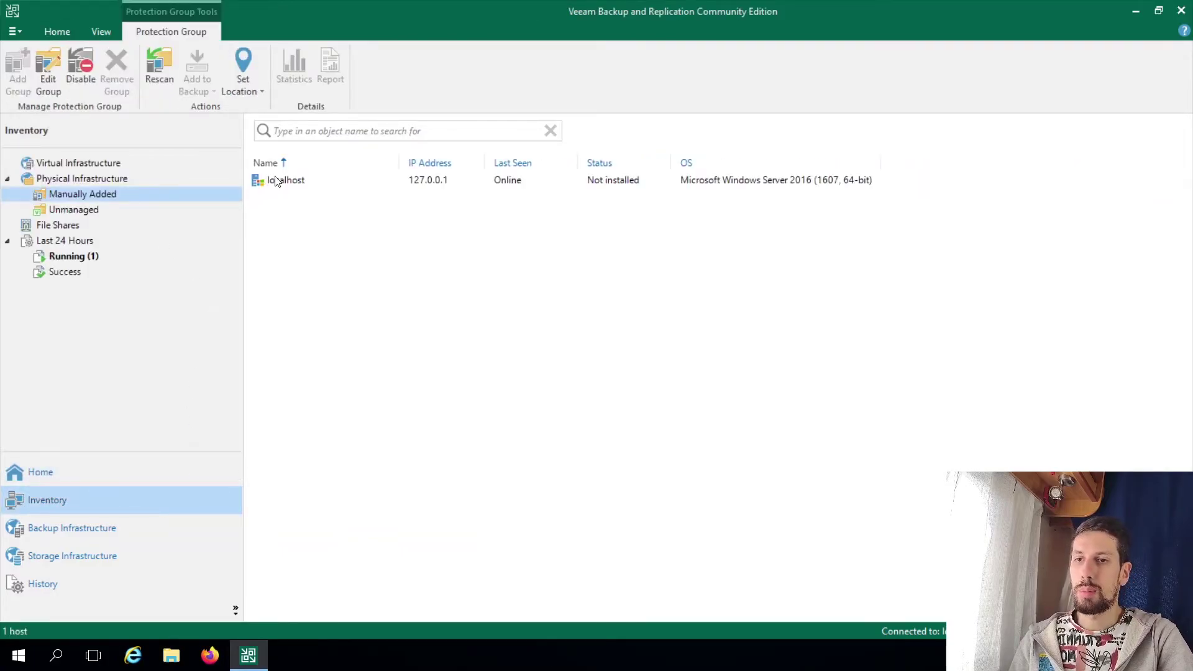
click(292, 180)
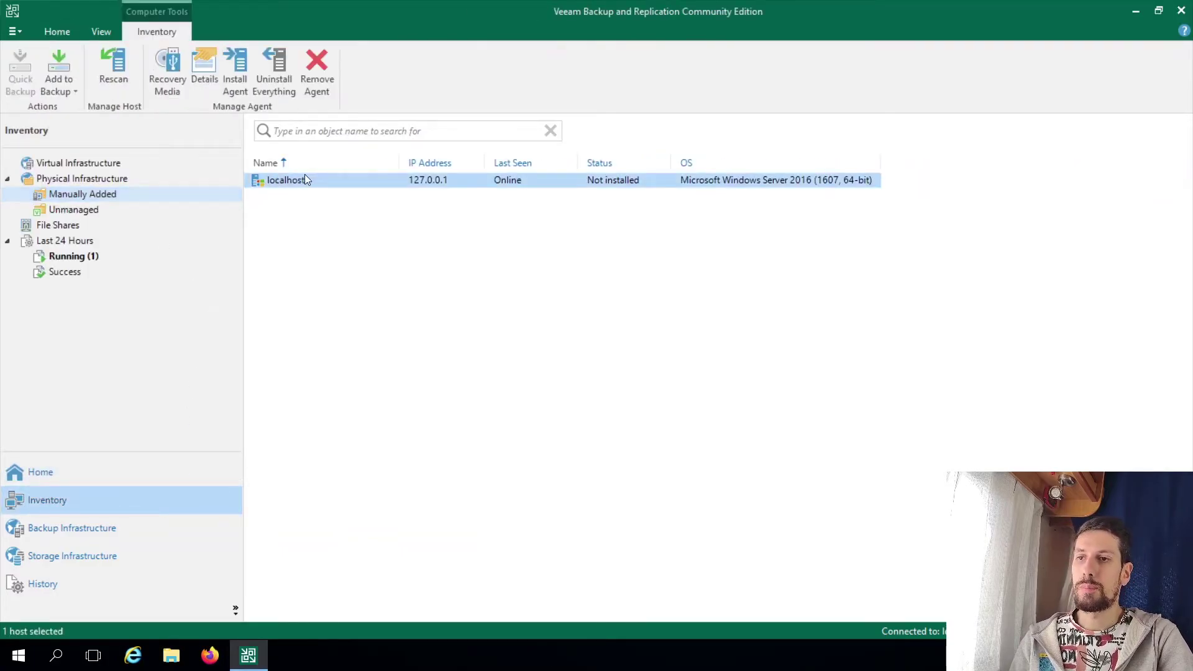
right_click(338, 186)
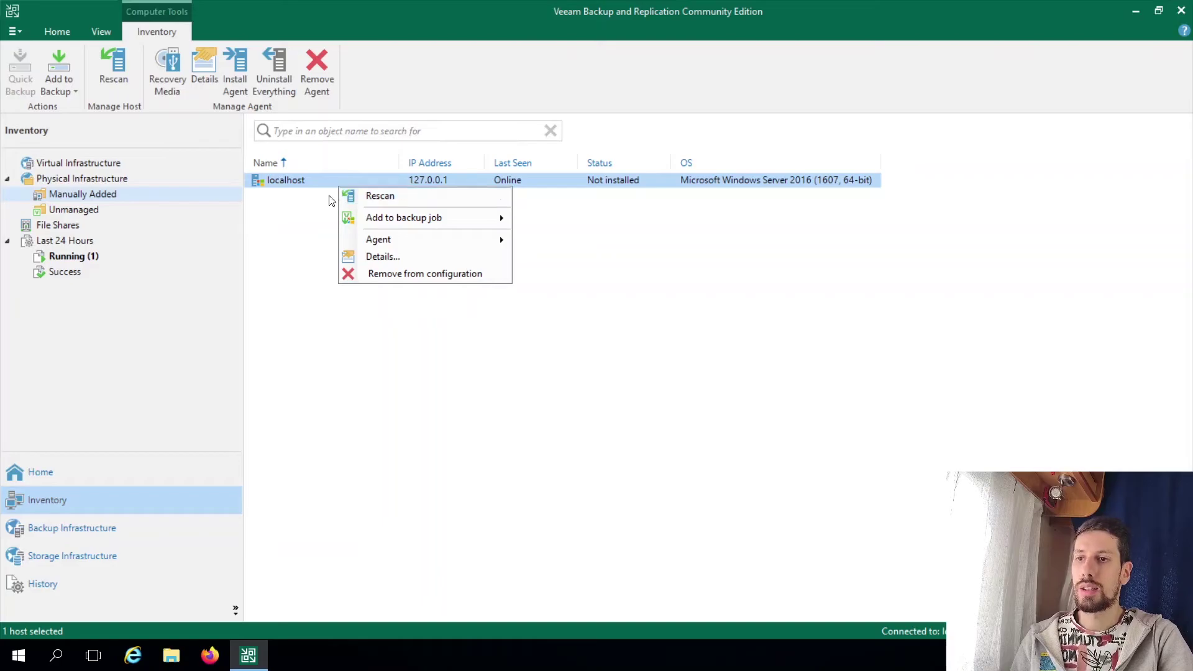
mouse_move(410, 247)
click(583, 258)
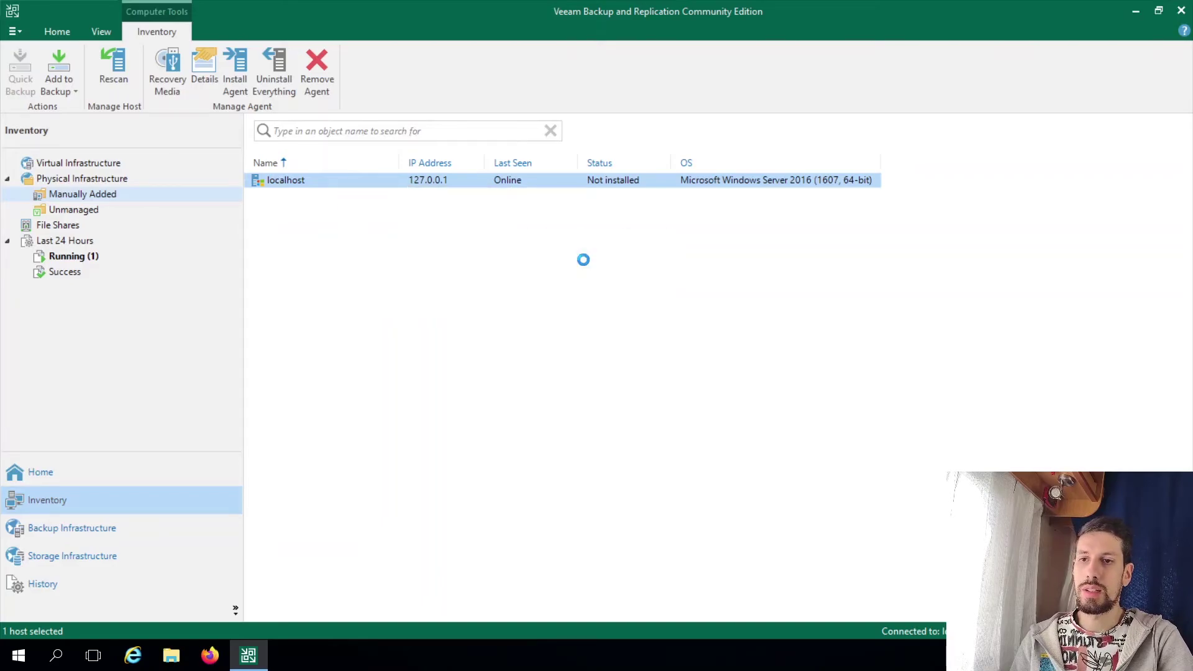
drag(589, 146, 689, 208)
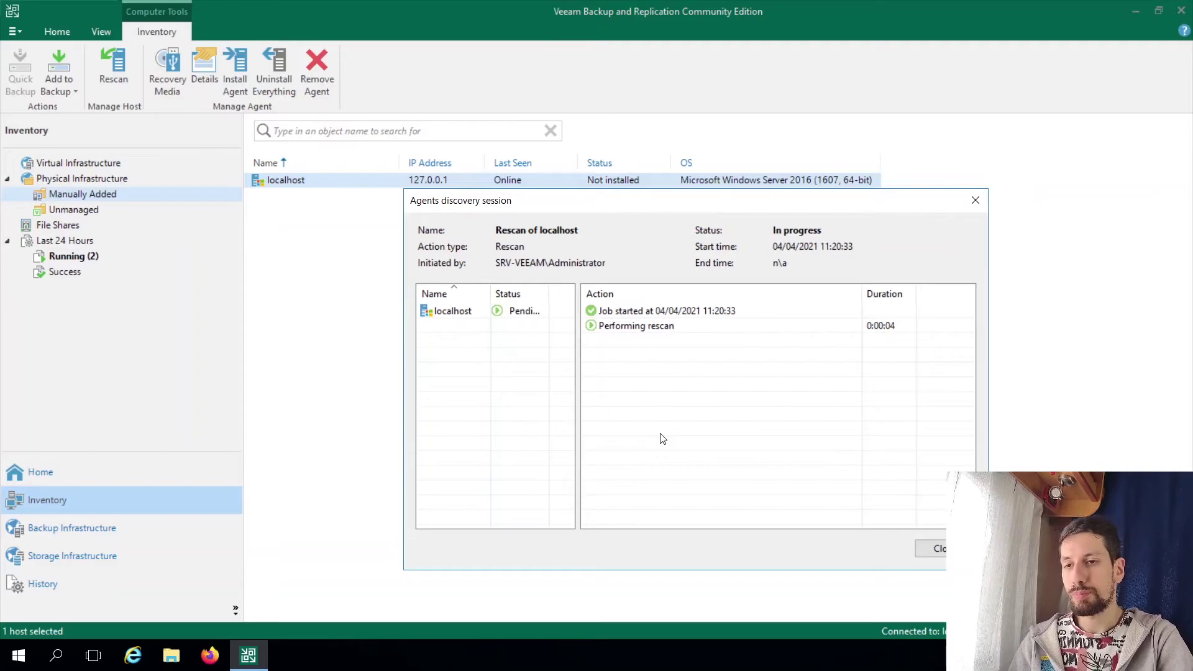
click(935, 549)
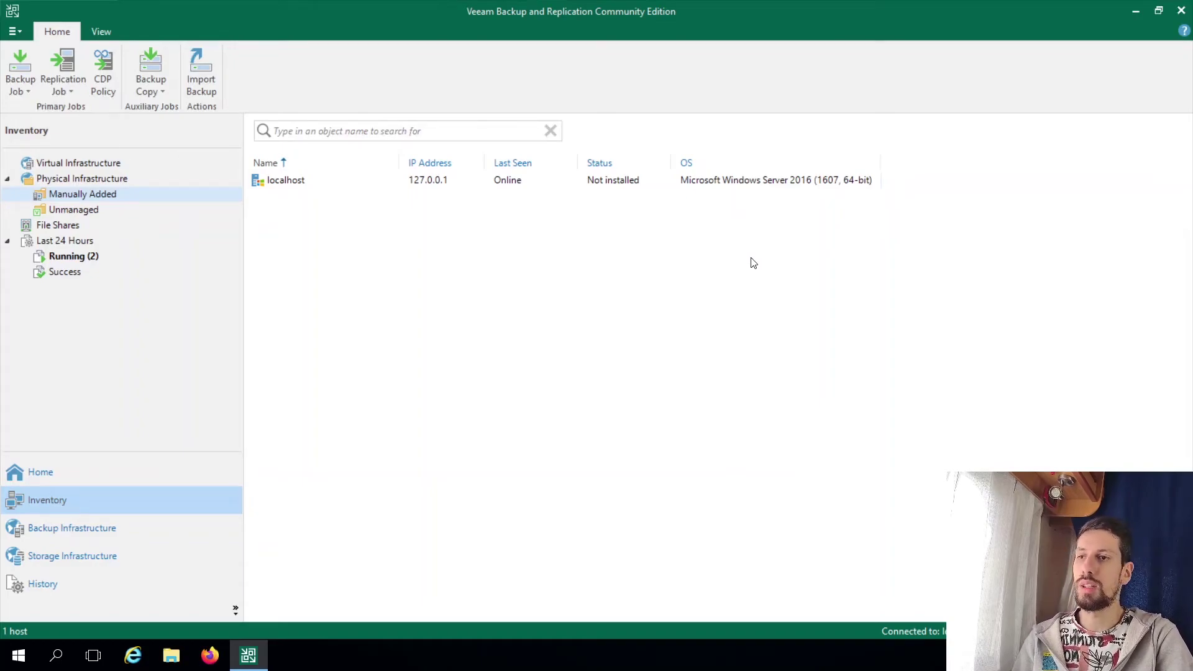
Examine the progress of the running Agent Backup Policy 1 session and the localhost entry among the disk backups.
click(668, 184)
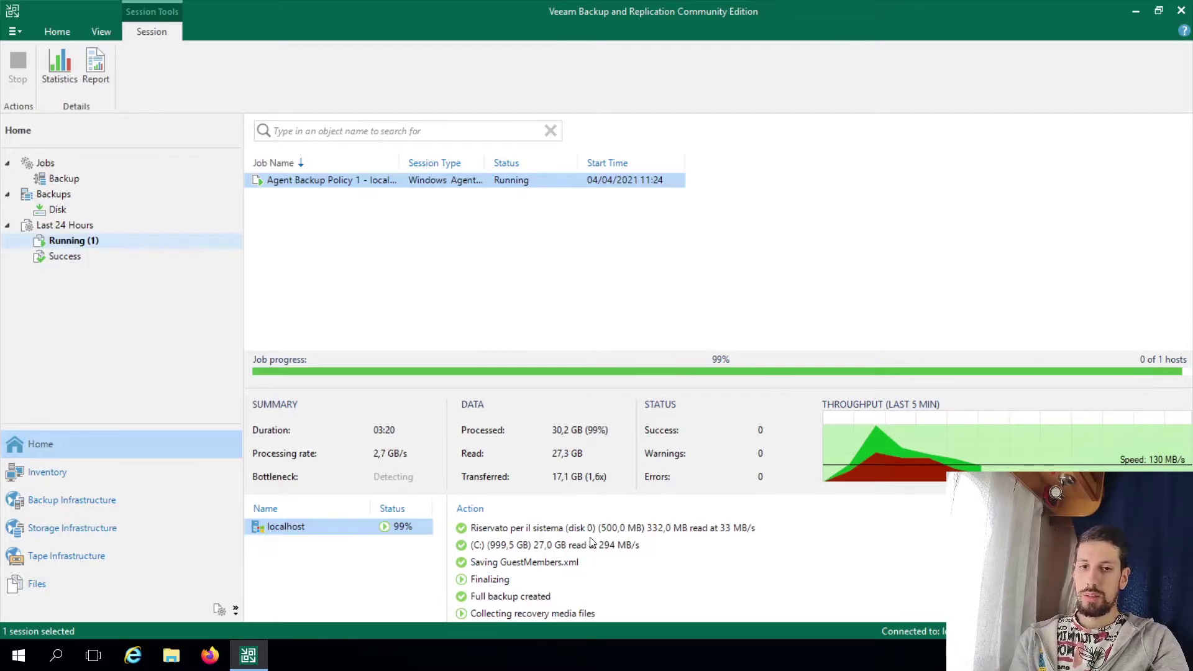
click(72, 210)
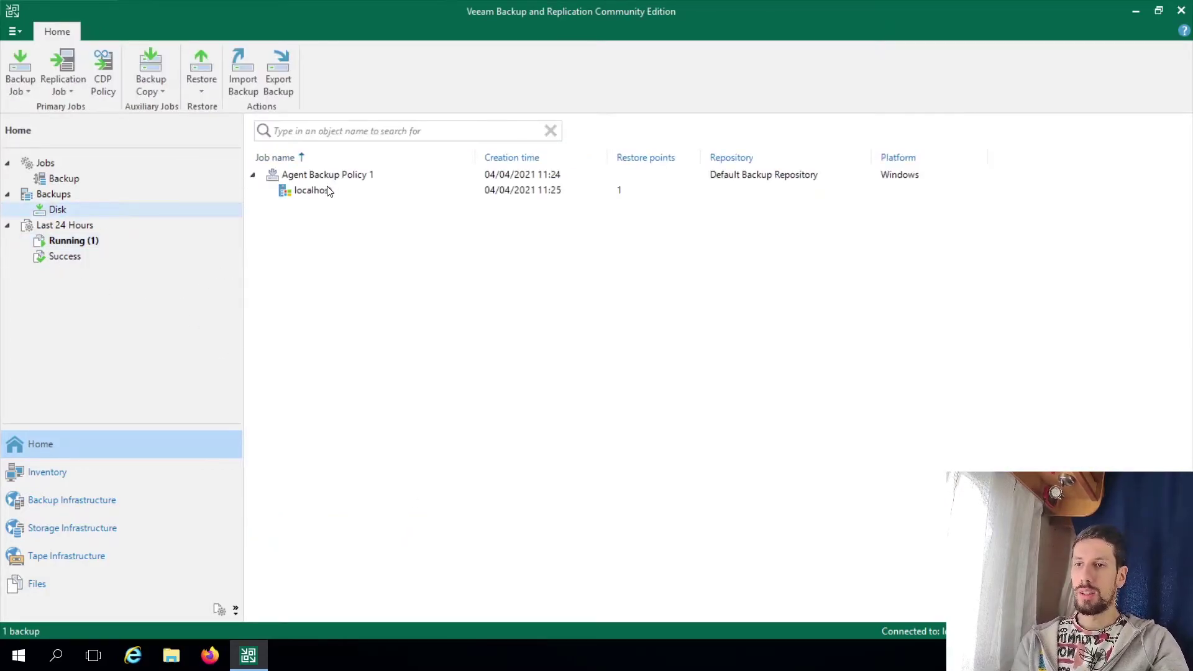
click(328, 191)
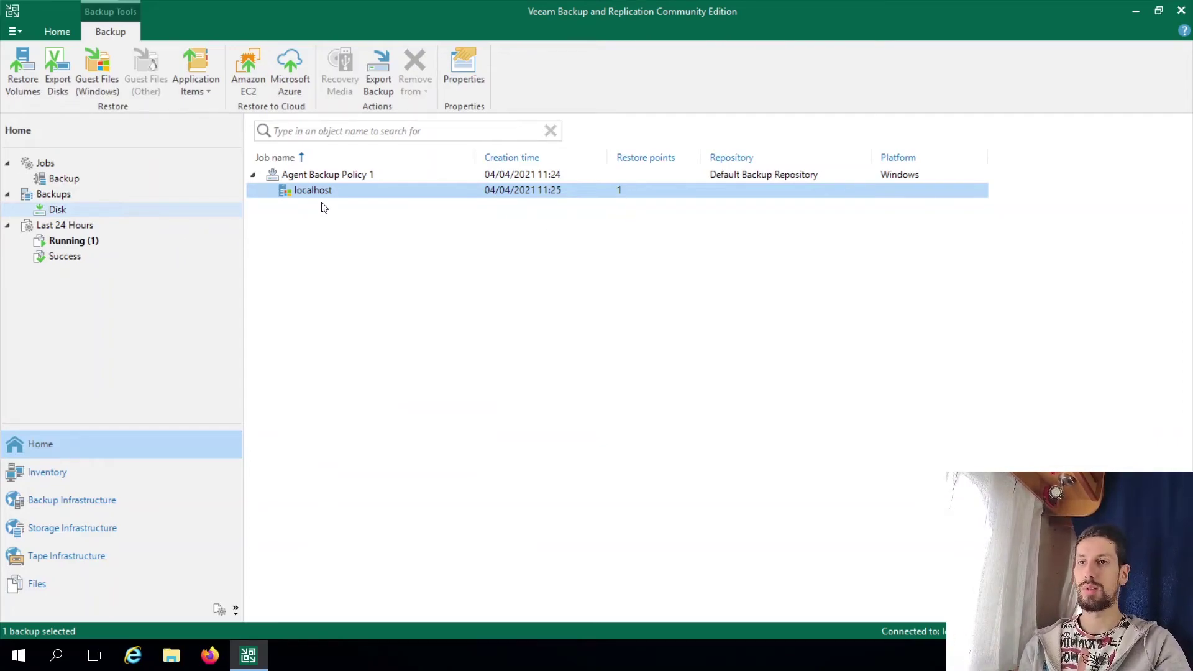
Try Instant Recovery from the localhost disk backup, and close the choice of server types without adding a server.
right_click(627, 199)
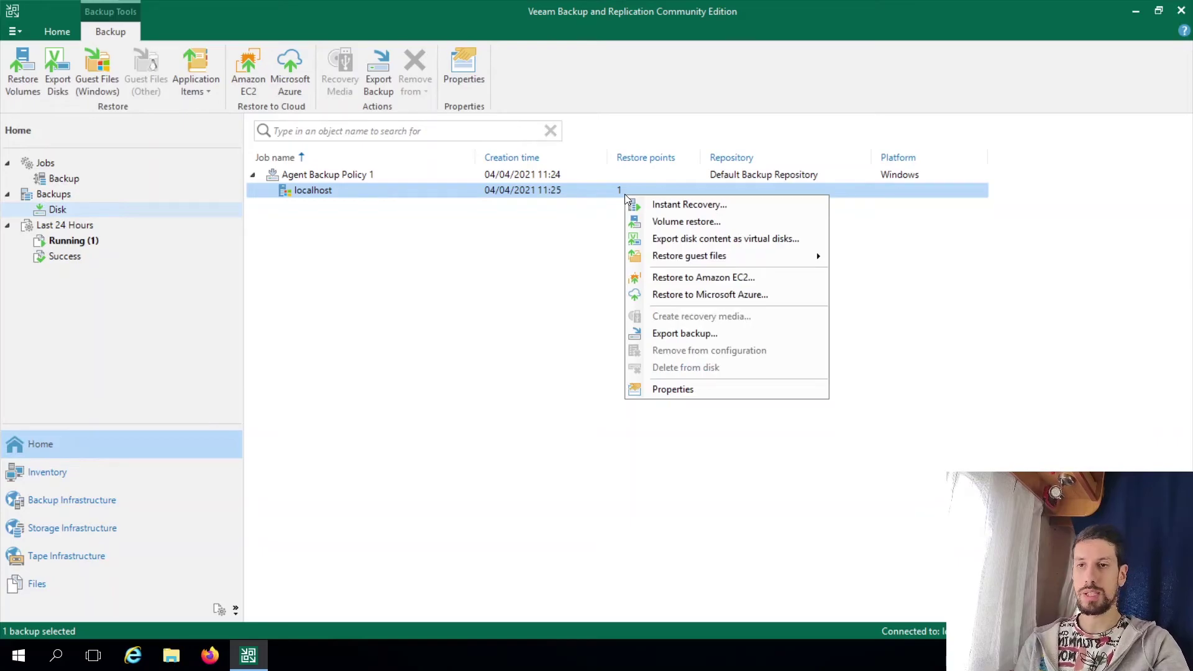
click(678, 205)
click(724, 345)
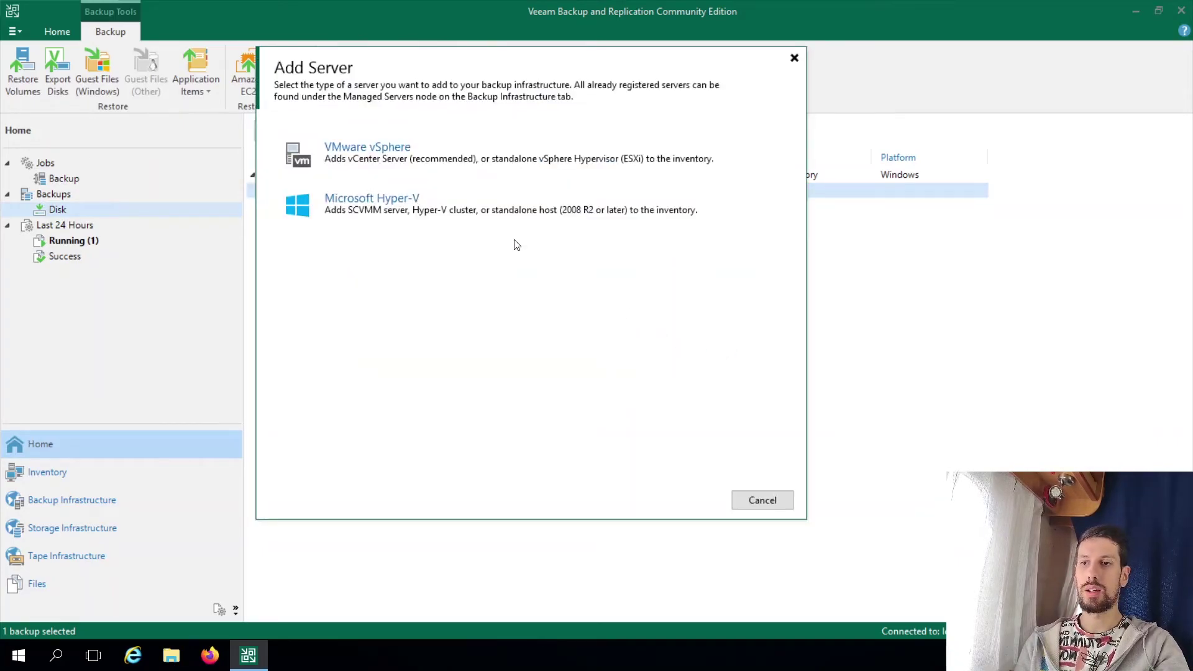
drag(448, 89, 637, 167)
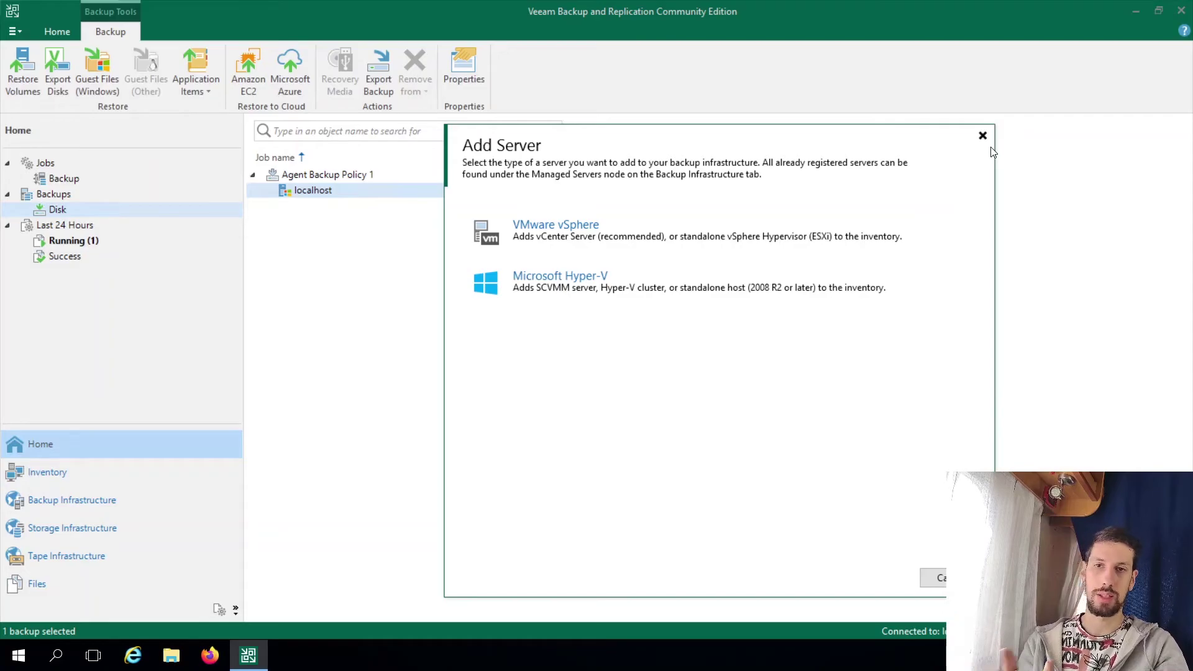
click(988, 139)
Examine the restore, export, and recovery media options available for the localhost disk backup.
right_click(346, 190)
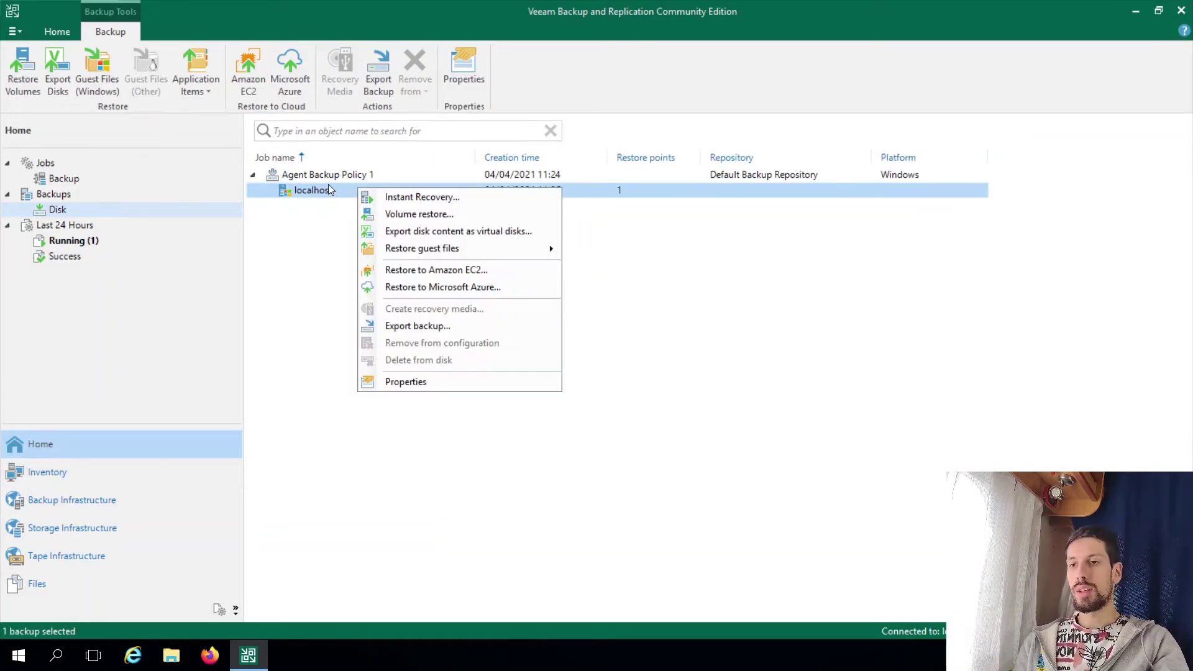
right_click(329, 186)
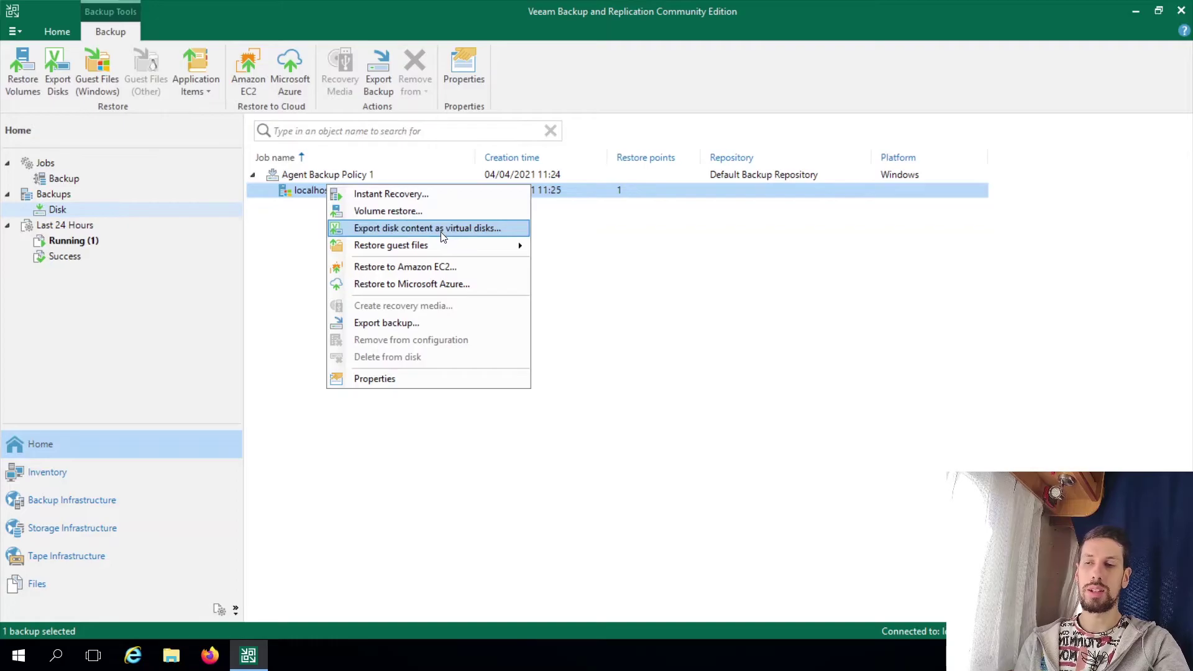
click(579, 222)
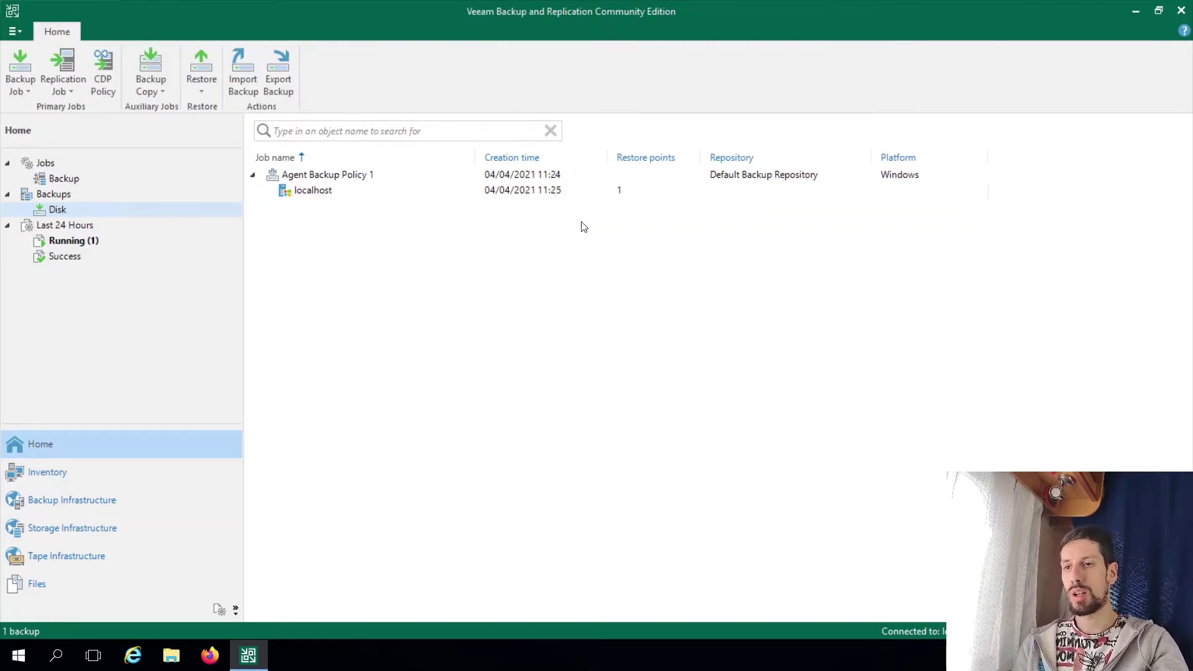
click(572, 189)
right_click(573, 188)
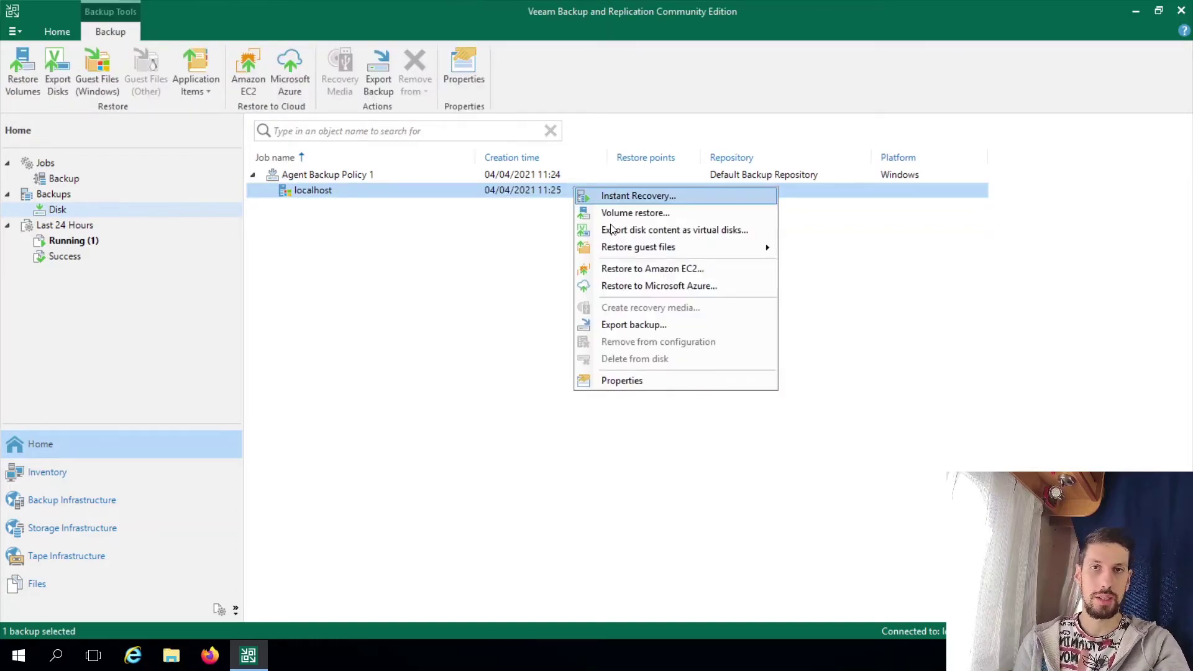
mouse_move(656, 247)
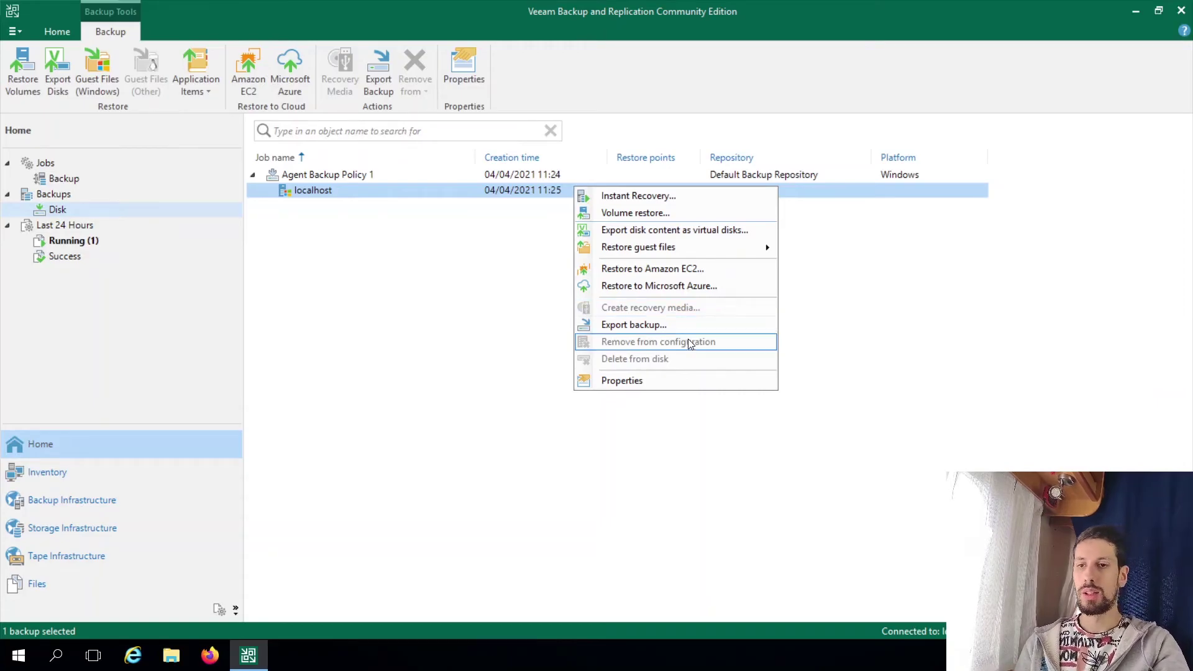
click(354, 192)
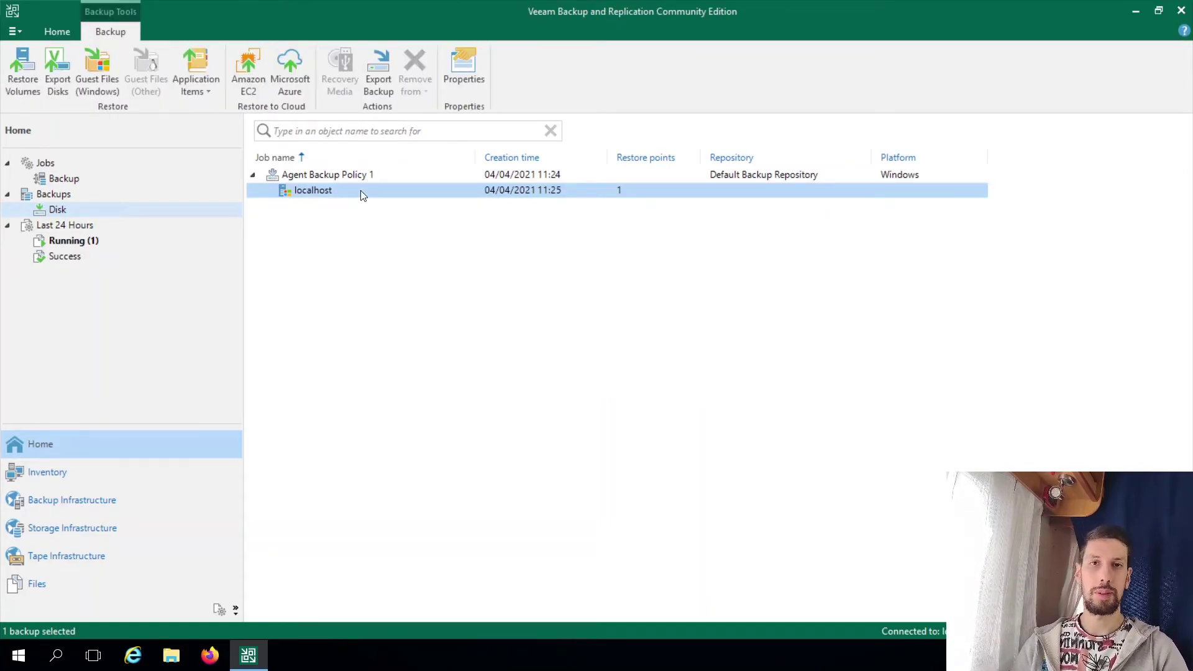
right_click(361, 191)
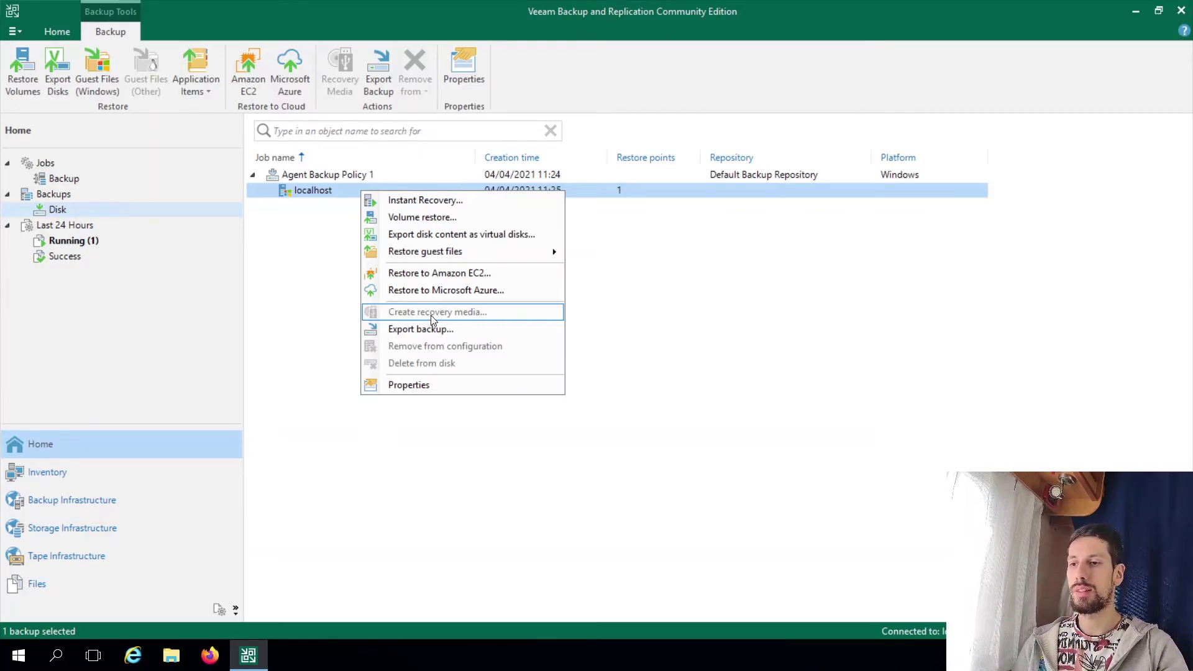
click(603, 303)
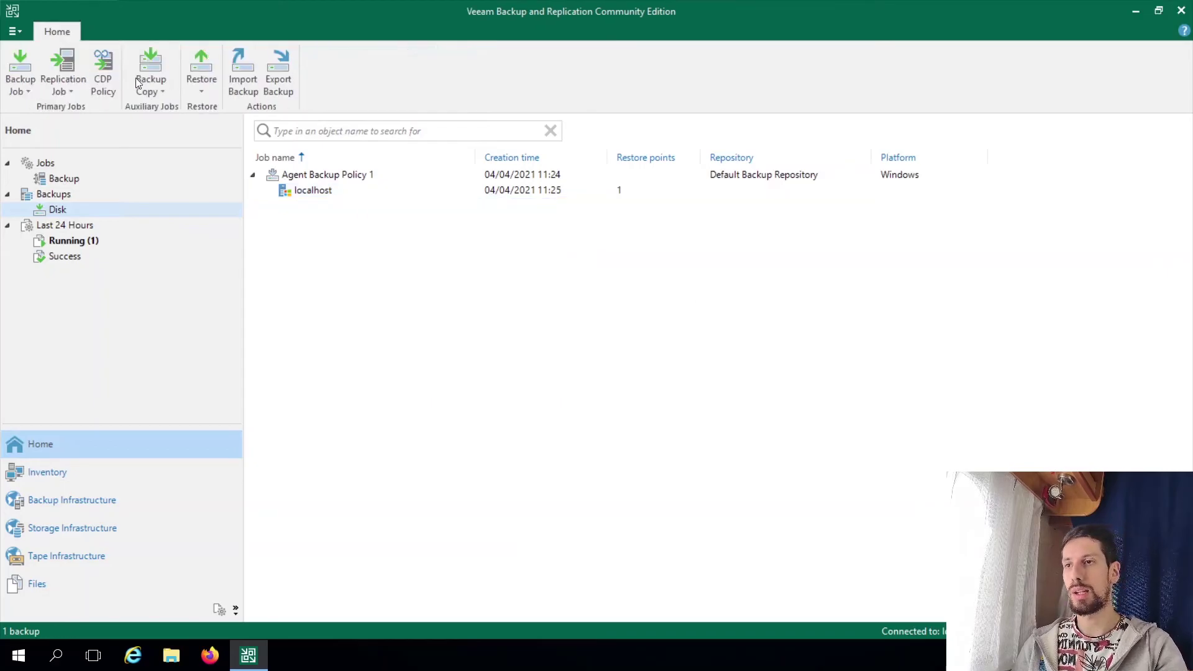
View the license information, including the instances allowance, and close it.
click(14, 31)
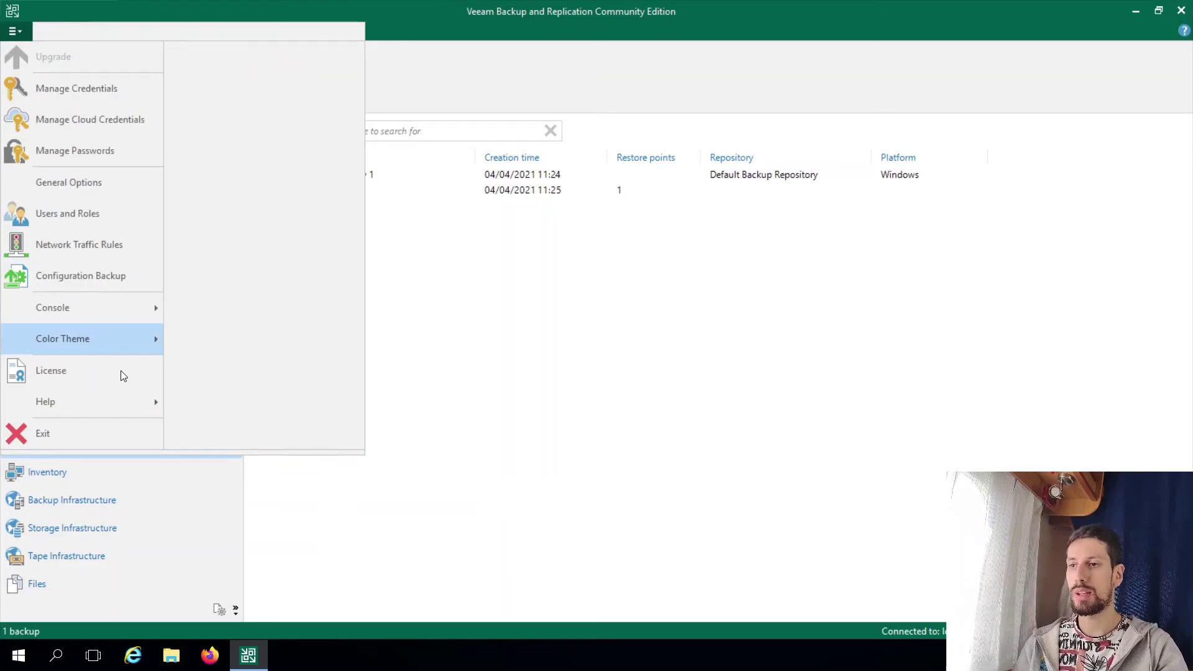
click(99, 373)
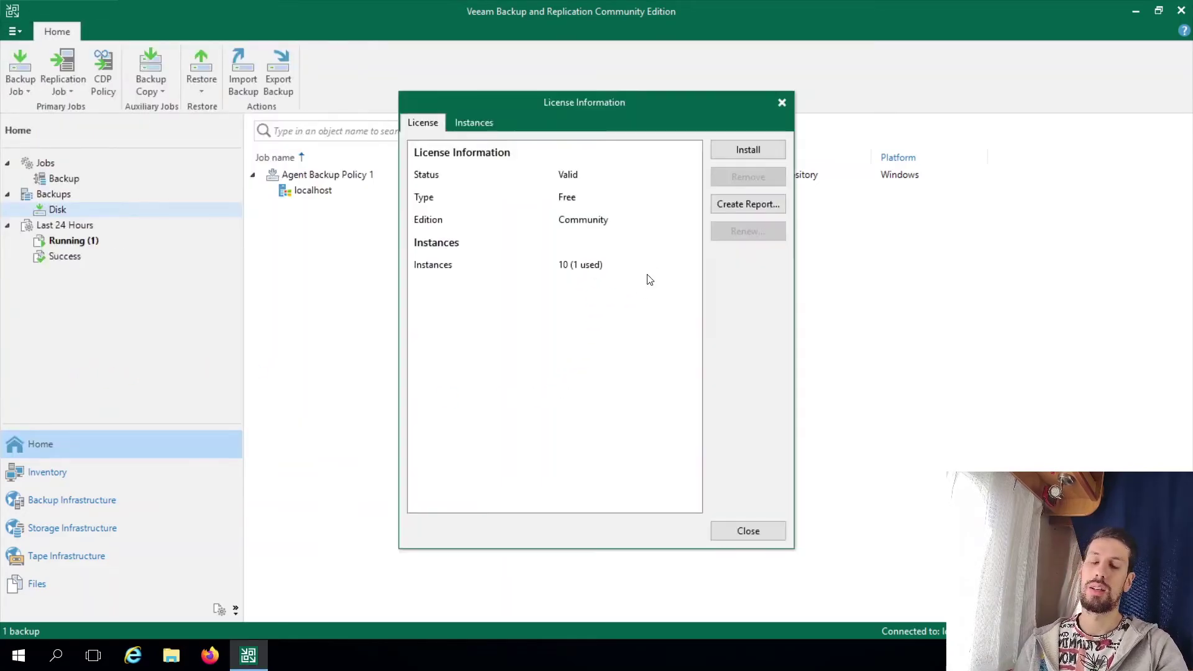
click(590, 265)
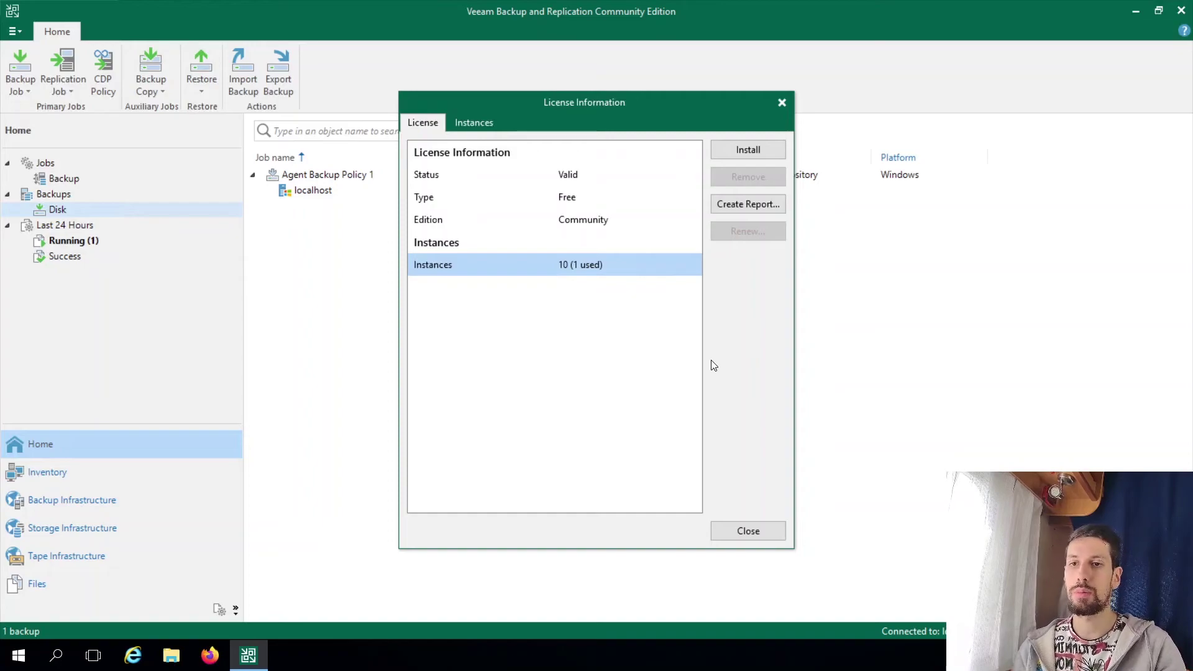
click(739, 530)
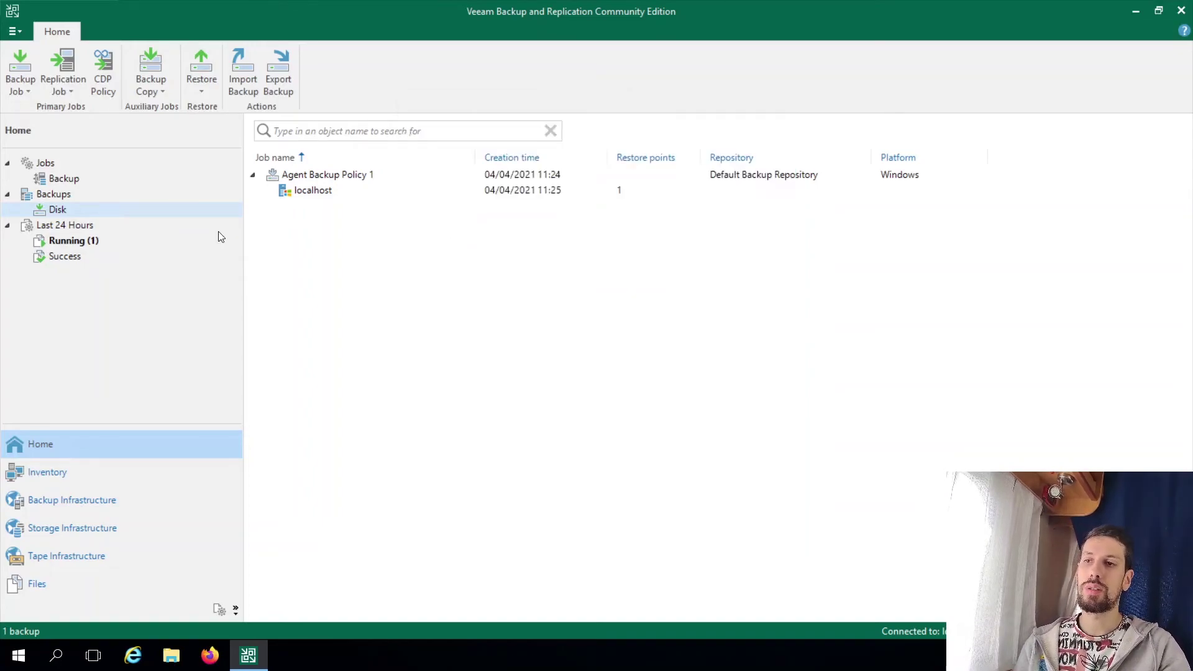
Examine the computer, virtual machine, and file share types offered for a new backup job in the backup jobs list.
click(103, 179)
right_click(339, 262)
mouse_move(385, 270)
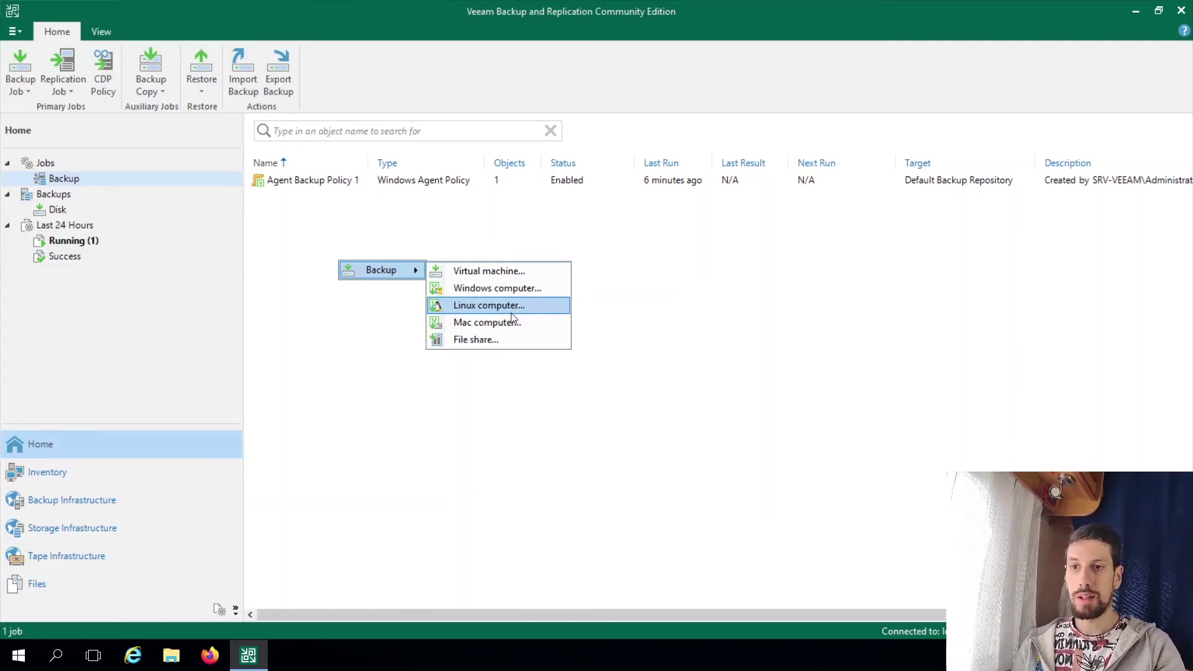
click(752, 440)
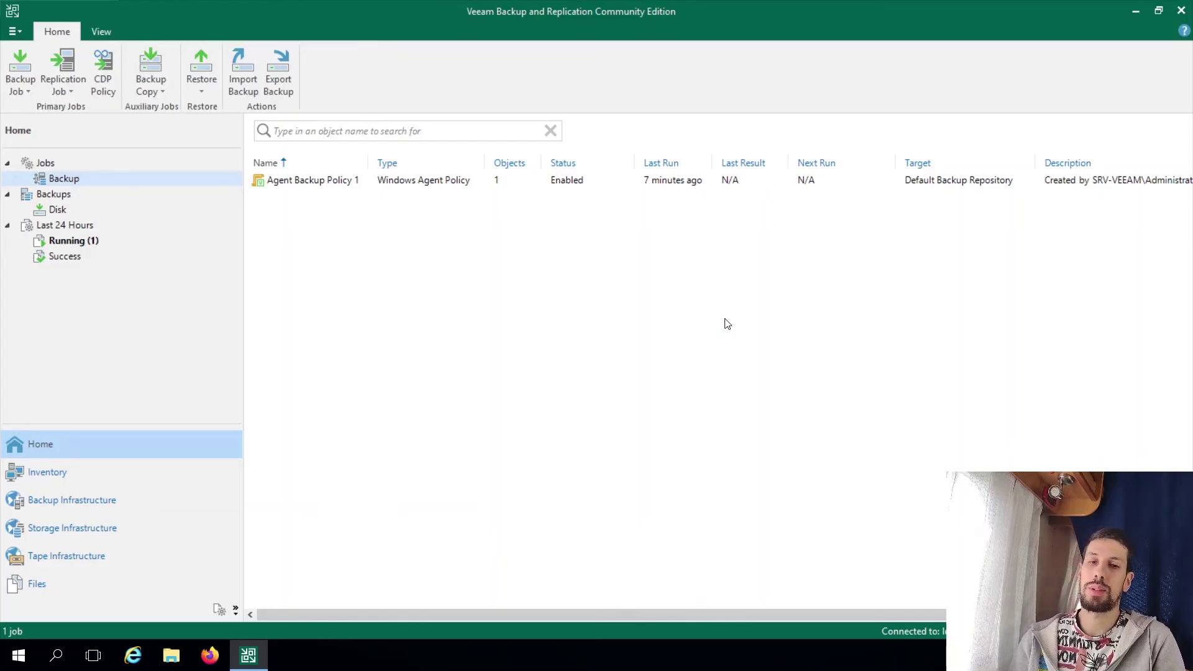
Look through the Veeam programs installed on the server, including the Veeam Explorer tools, without launching any.
click(18, 654)
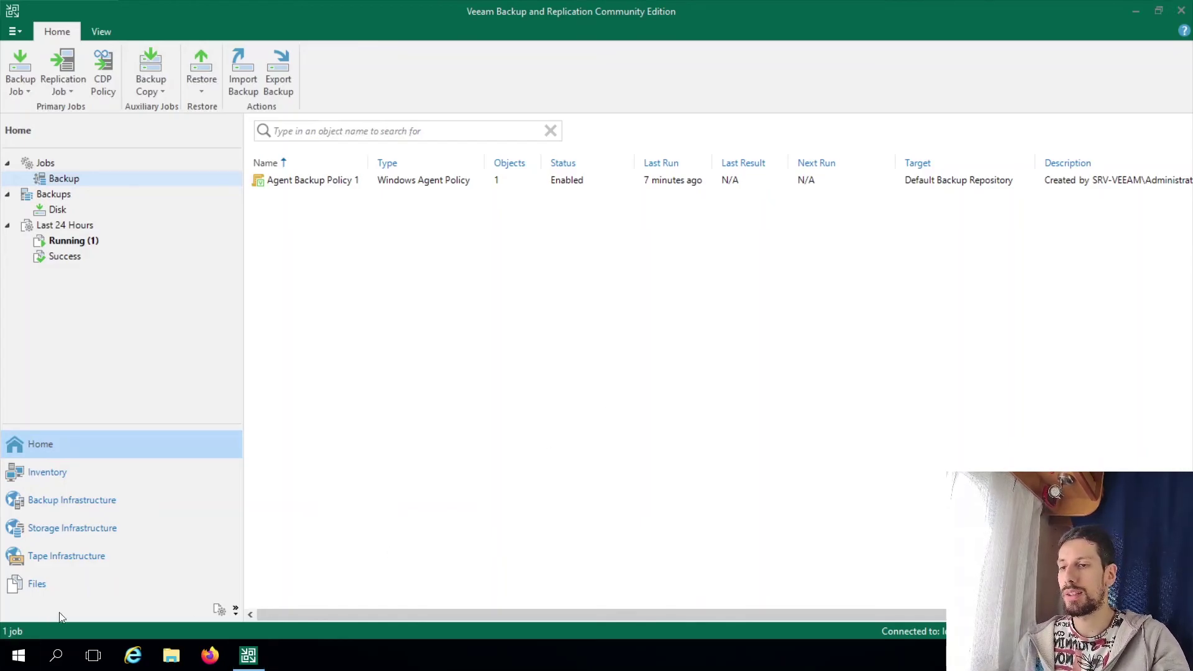
click(110, 579)
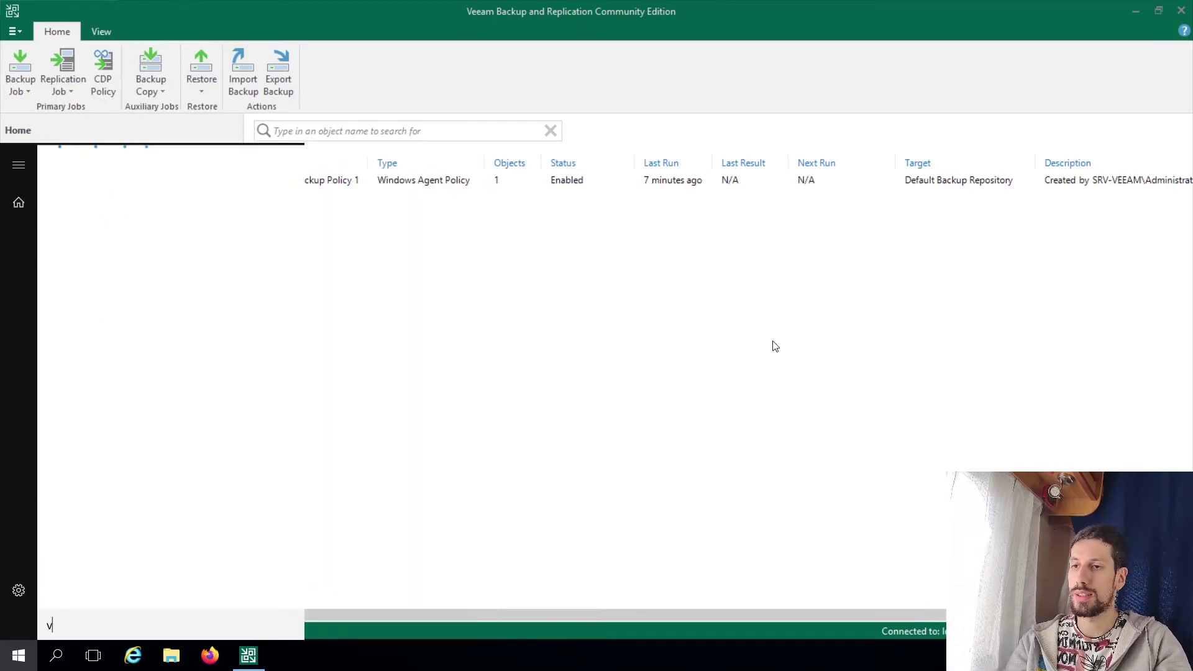
text(sa)
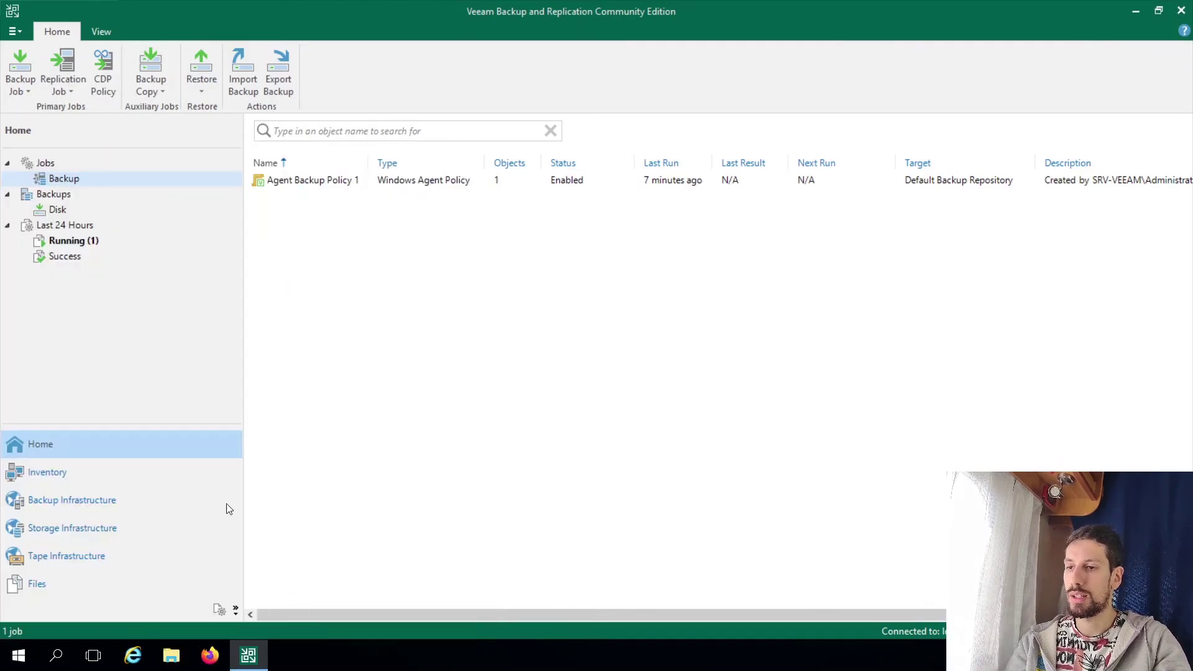
click(18, 654)
scroll(124, 559, down, 10)
click(148, 534)
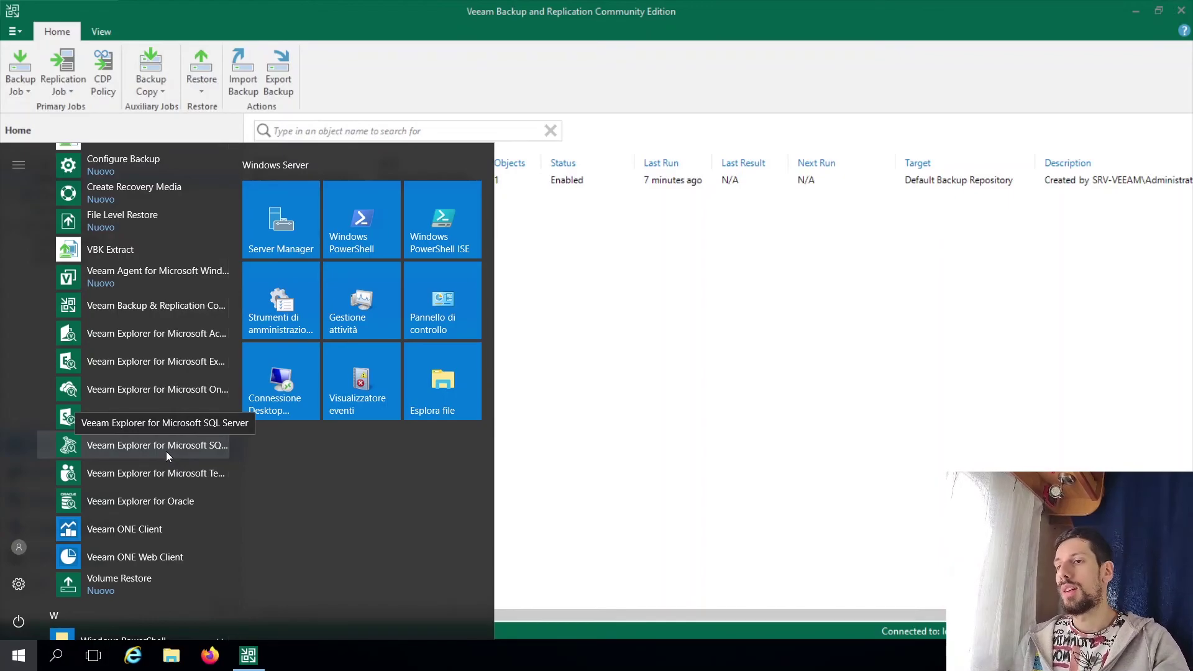
scroll(185, 393, up, 2)
click(847, 362)
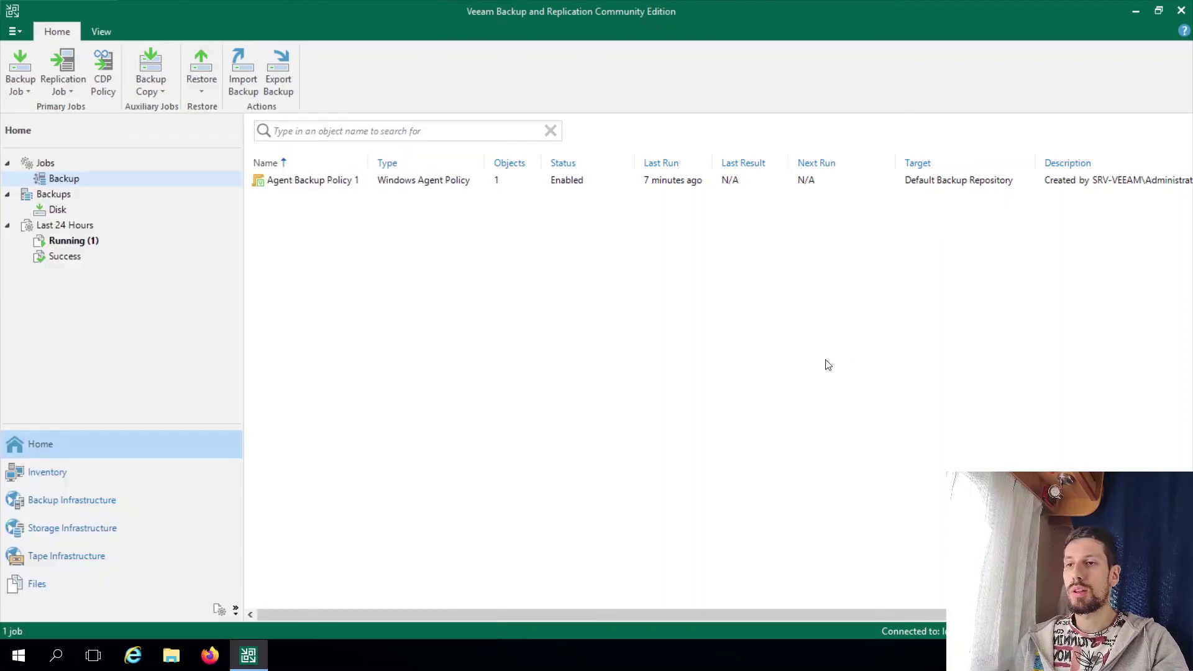
Review the summary and actions of Agent Backup Policy 1, and check the sources offered for a replication job.
click(500, 181)
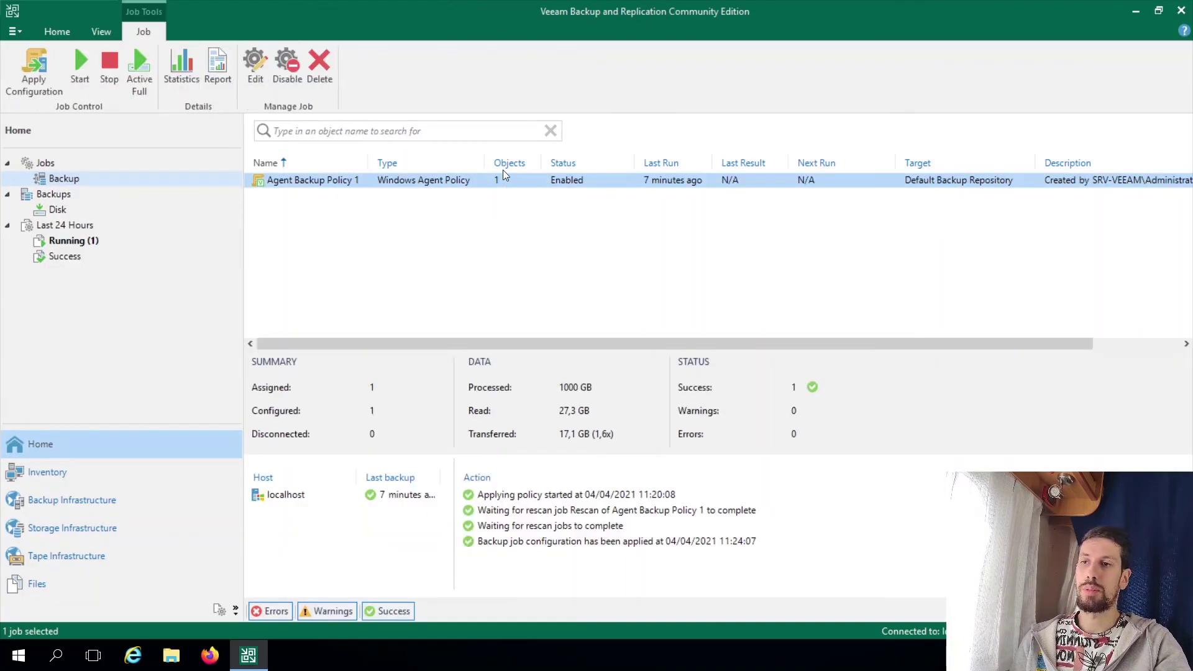
click(76, 211)
click(73, 181)
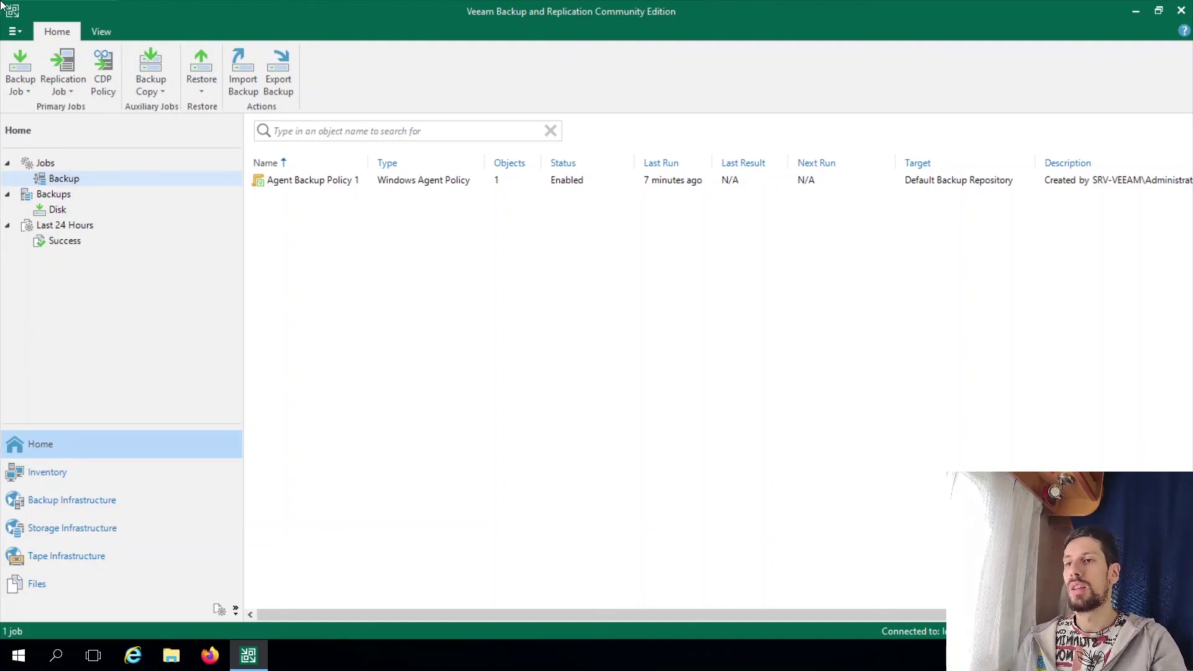
click(62, 83)
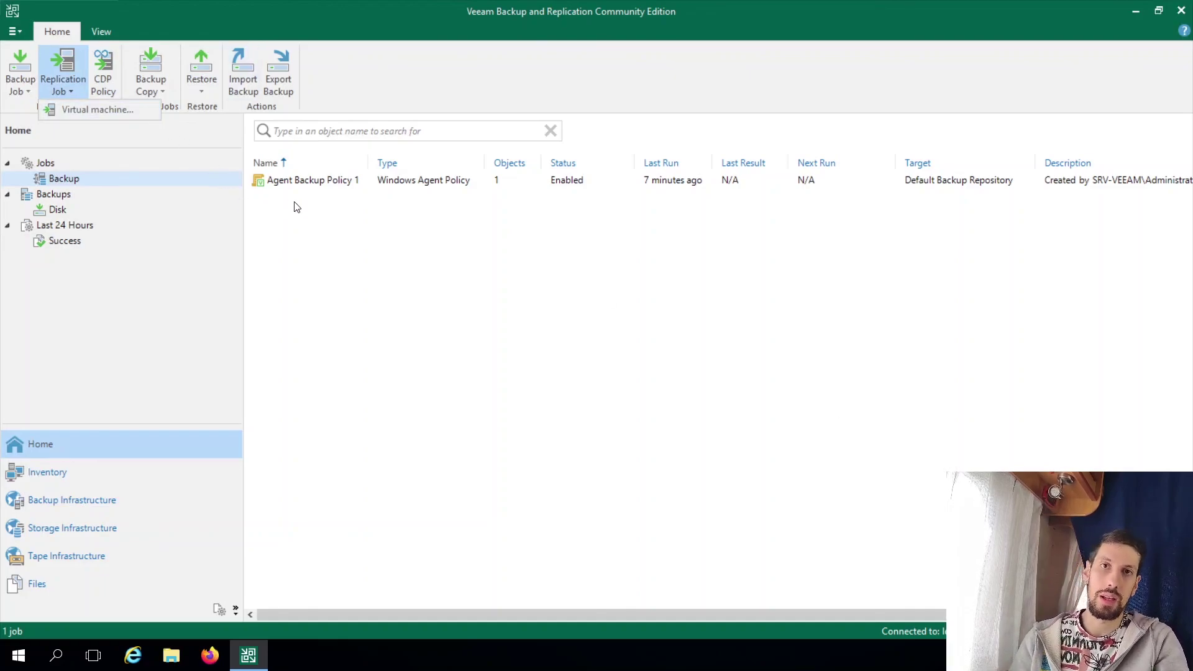
click(369, 329)
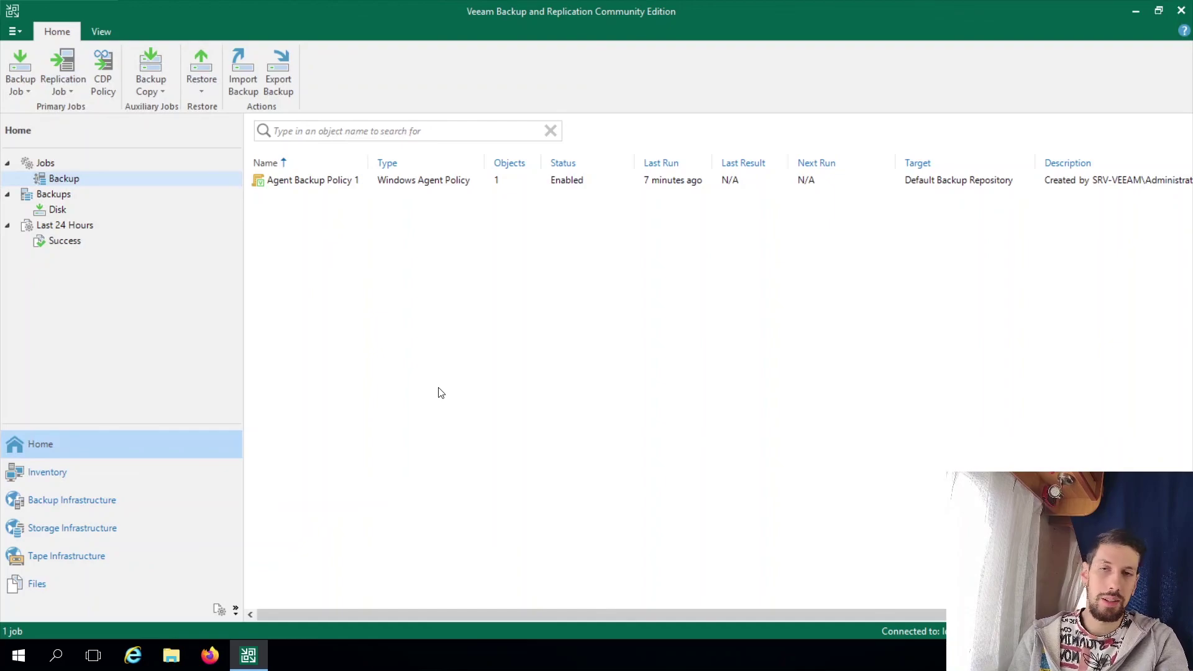